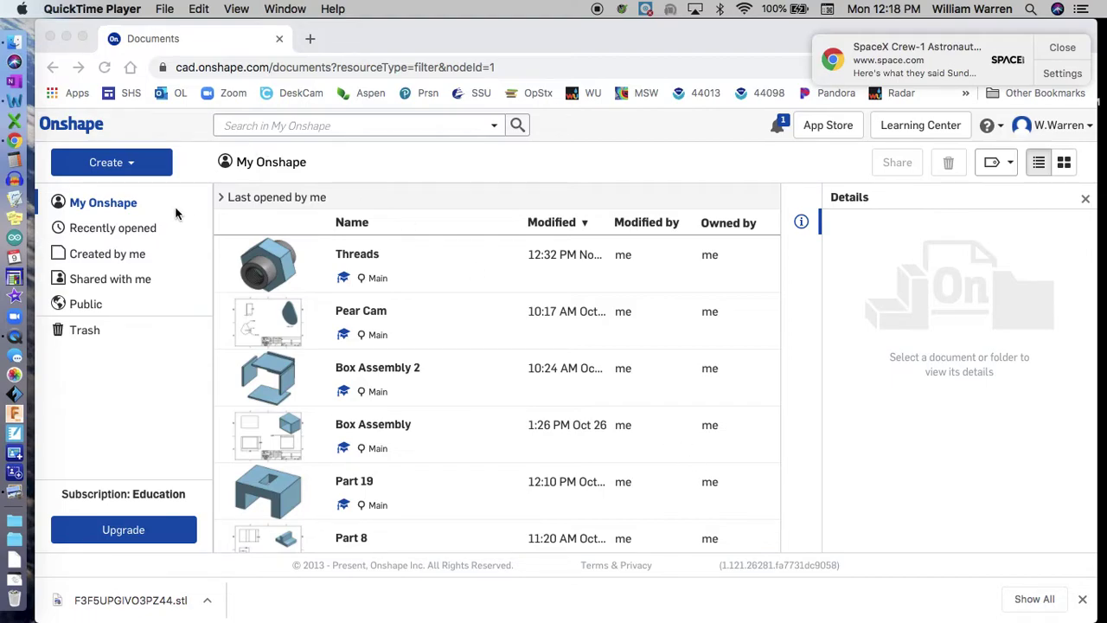
Create a new Onshape document named 'Spinner'.
left_click(130, 164)
left_click(123, 169)
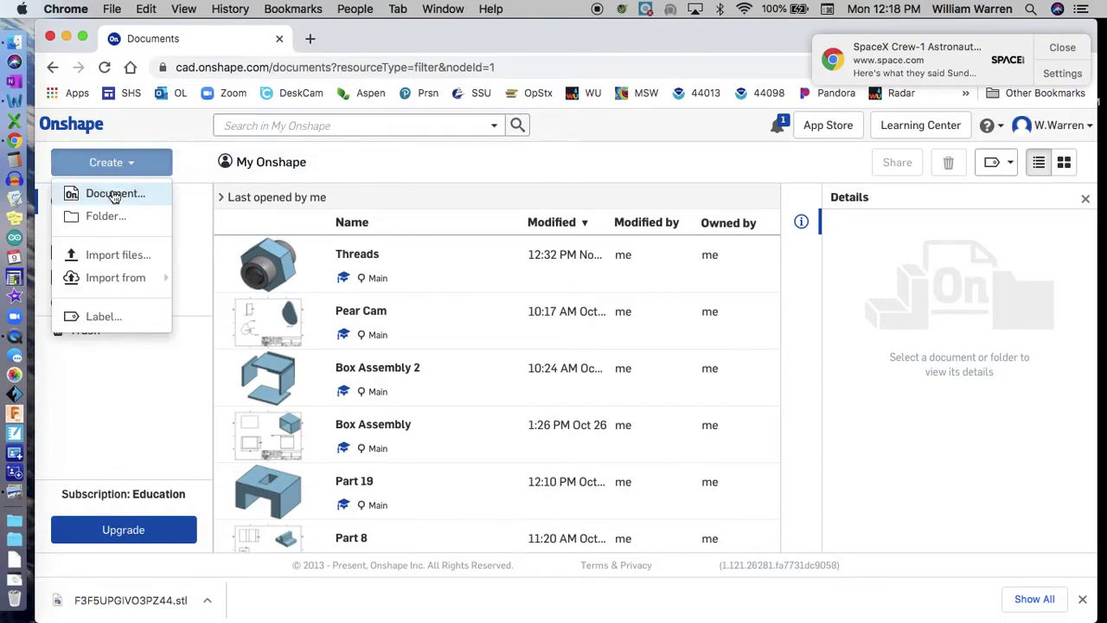
left_click(115, 193)
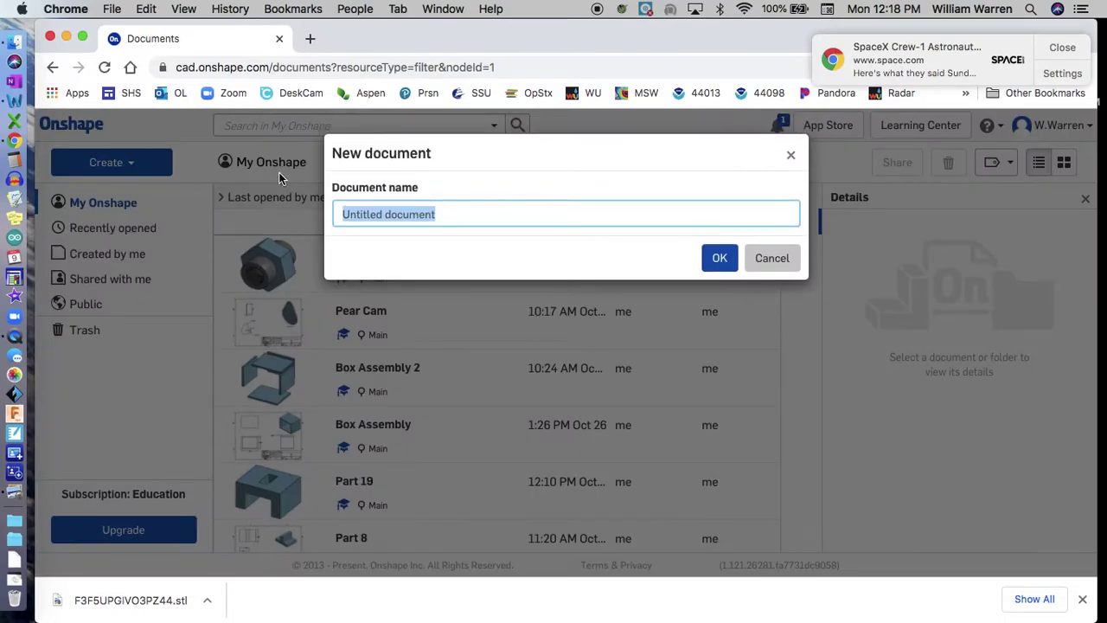
type("Spinnwer")
key("BackSpace")
key("BackSpace")
key("BackSpace")
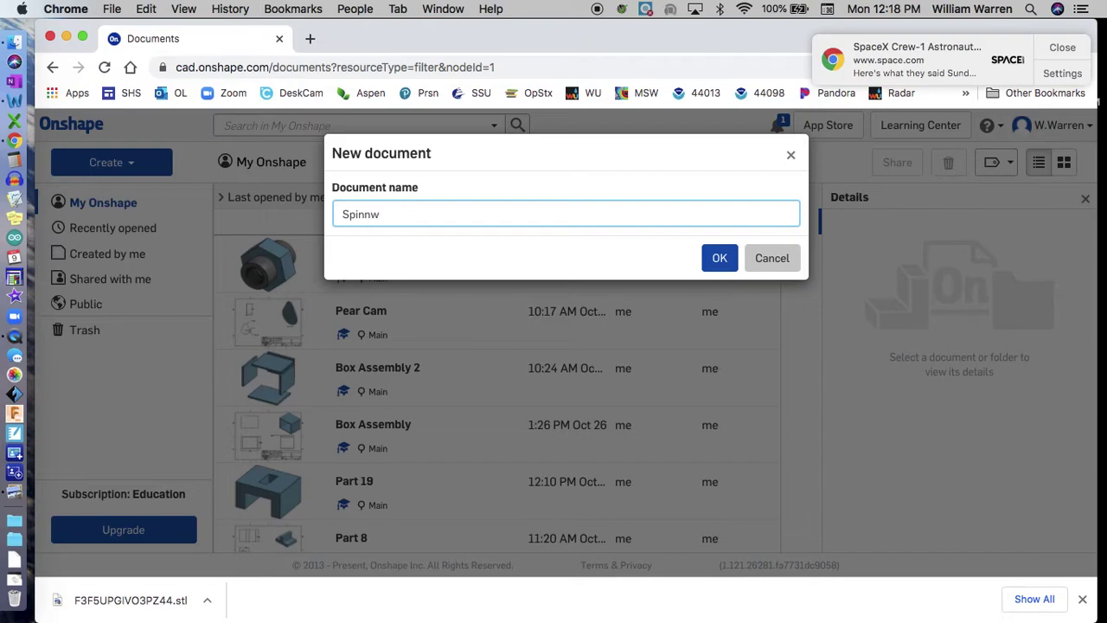
type("er")
key("Return")
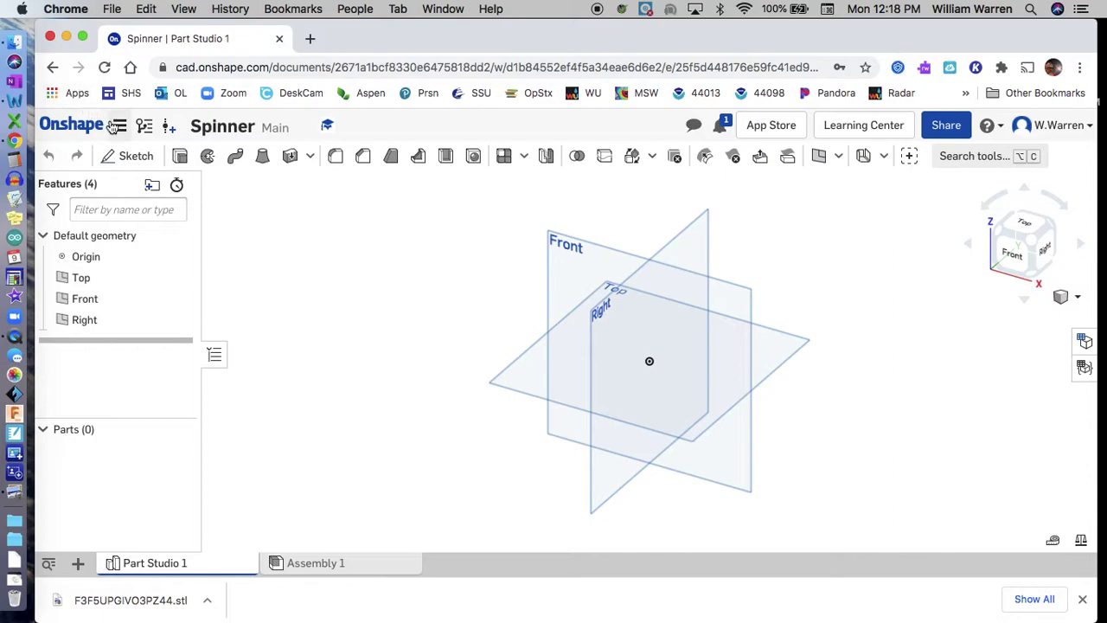
left_click(119, 127)
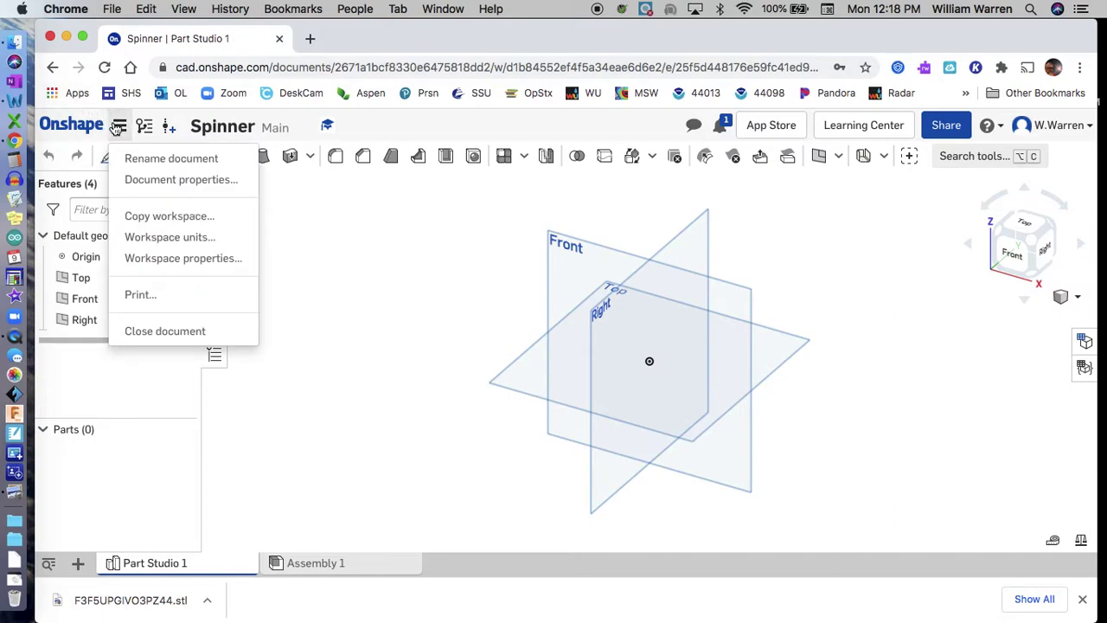
Set the workspace default length unit to Millimeter.
left_click(141, 236)
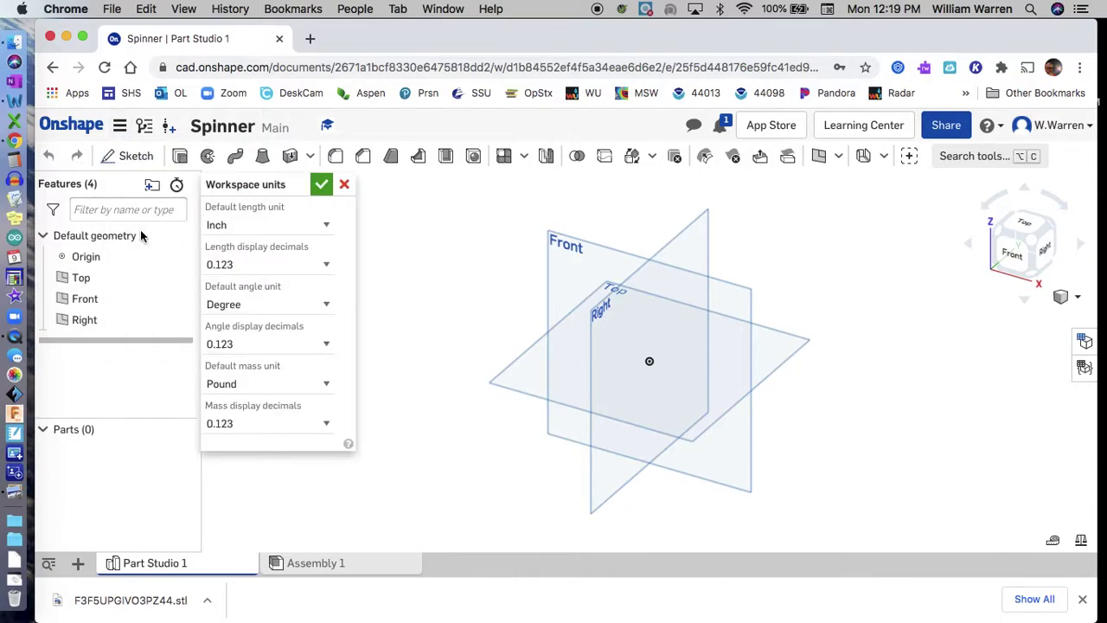
left_click(234, 227)
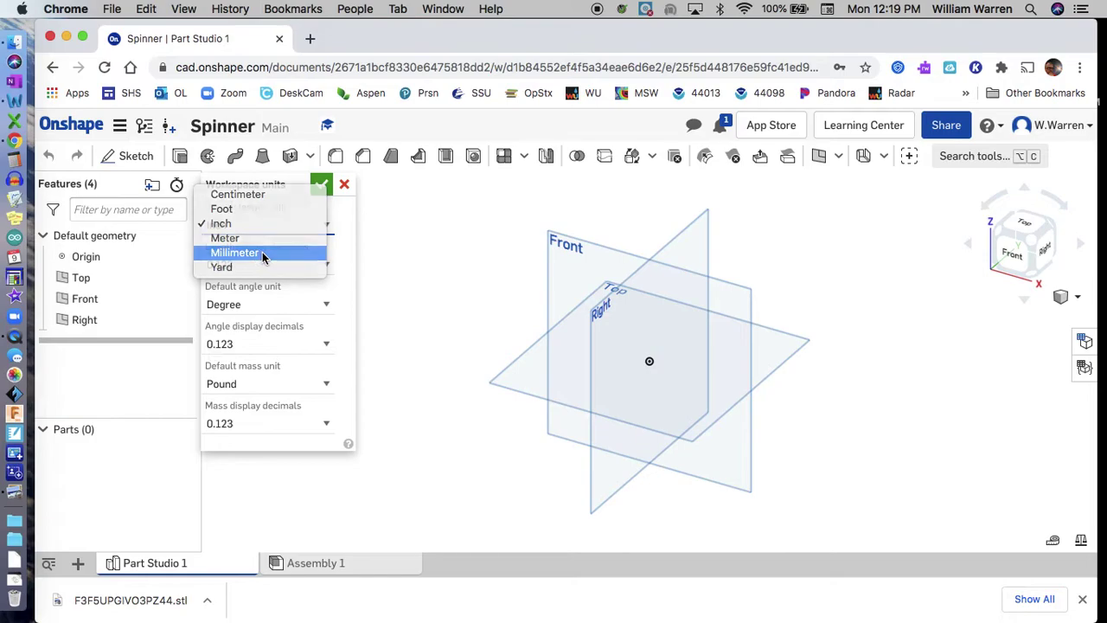
left_click(263, 253)
left_click(321, 184)
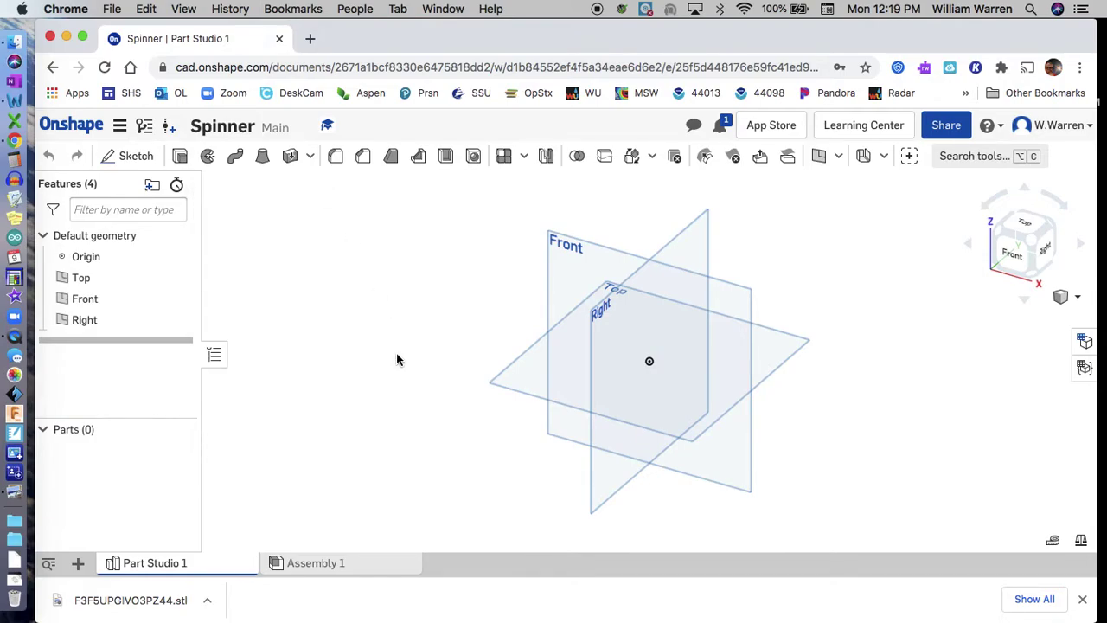
Start a new sketch on the Top plane, viewed from the top.
left_click(532, 376)
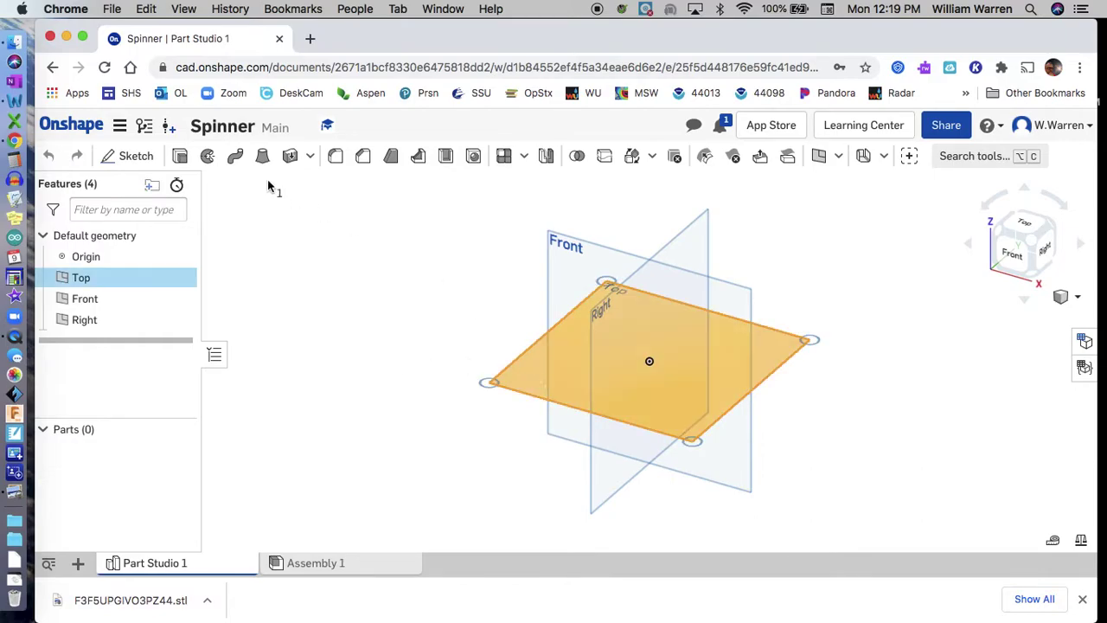
left_click(135, 157)
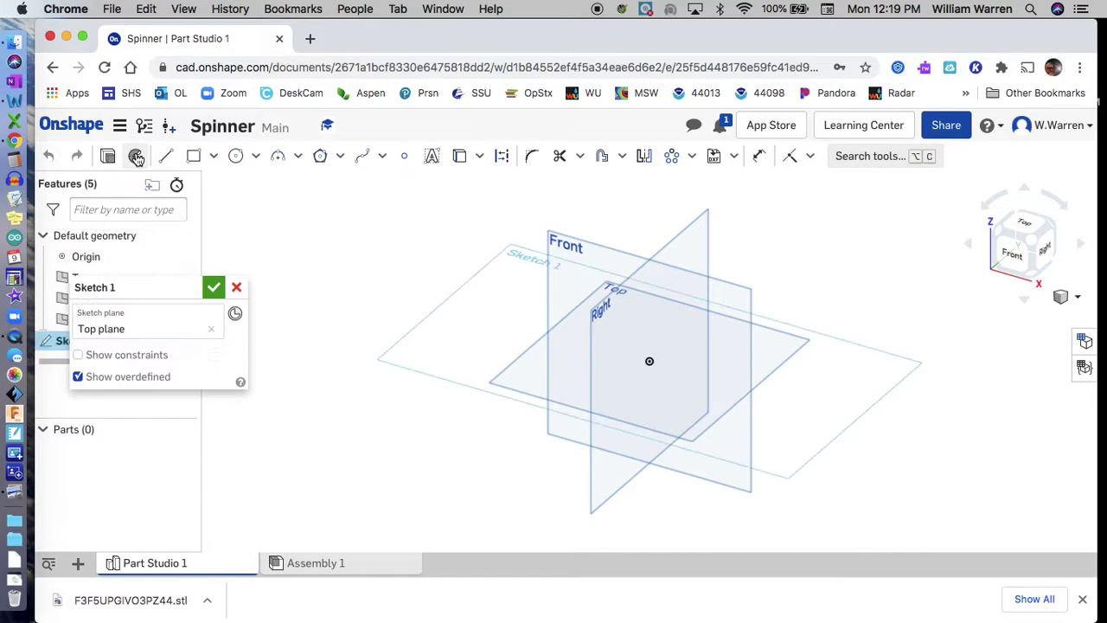
left_click(1021, 227)
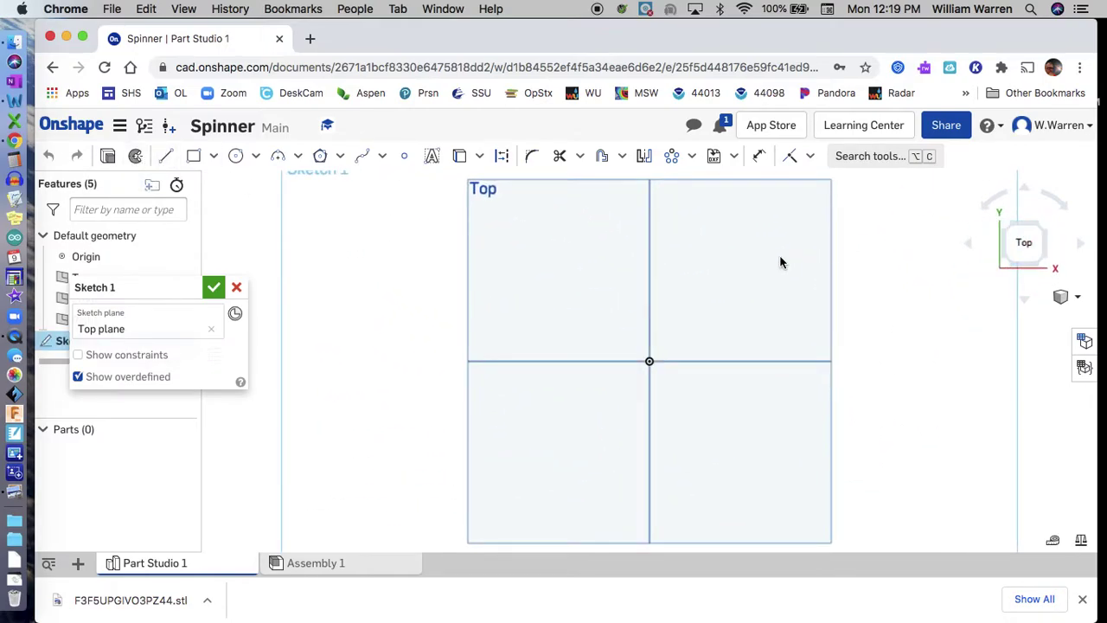
key("f")
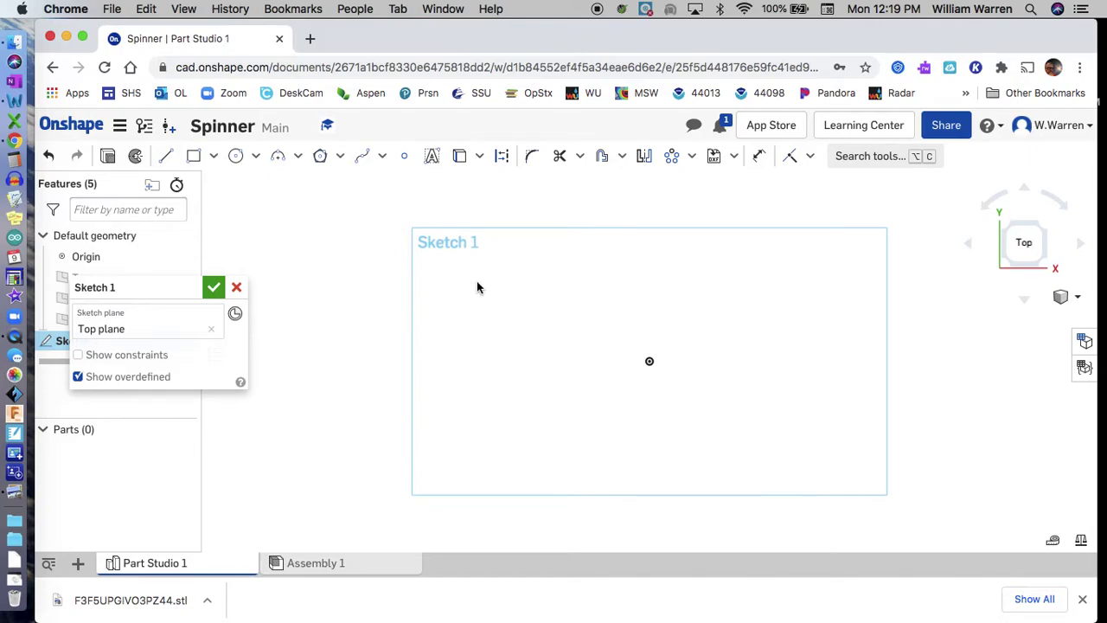
Draw two concentric centre-point circles at the origin with diameters 22 and 30.
left_click(237, 157)
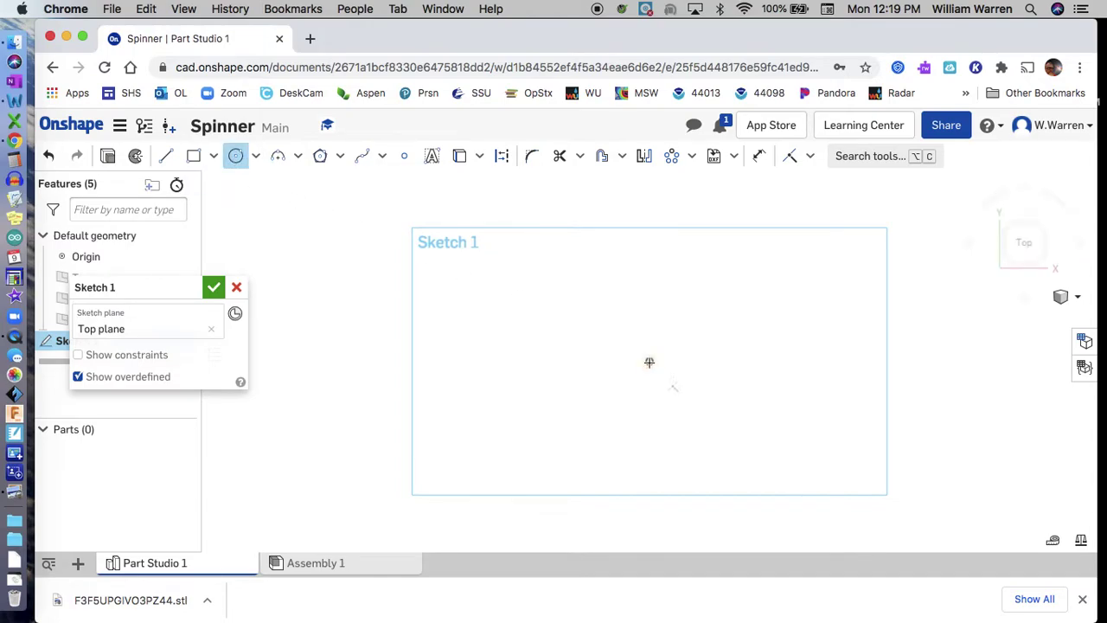
left_click(650, 361)
left_click(680, 372)
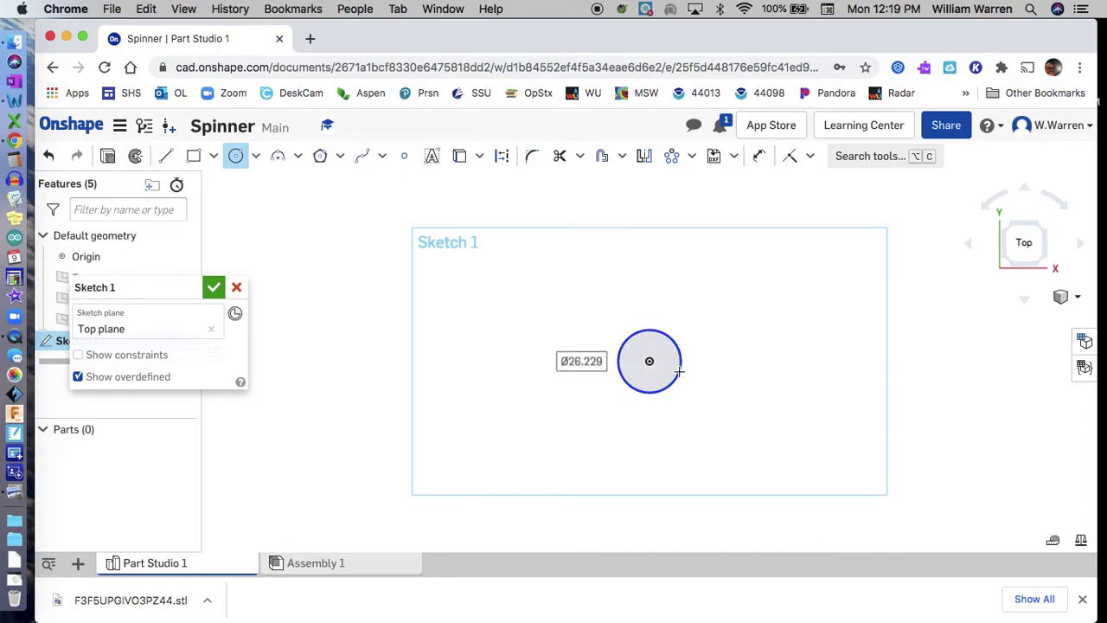
type("22")
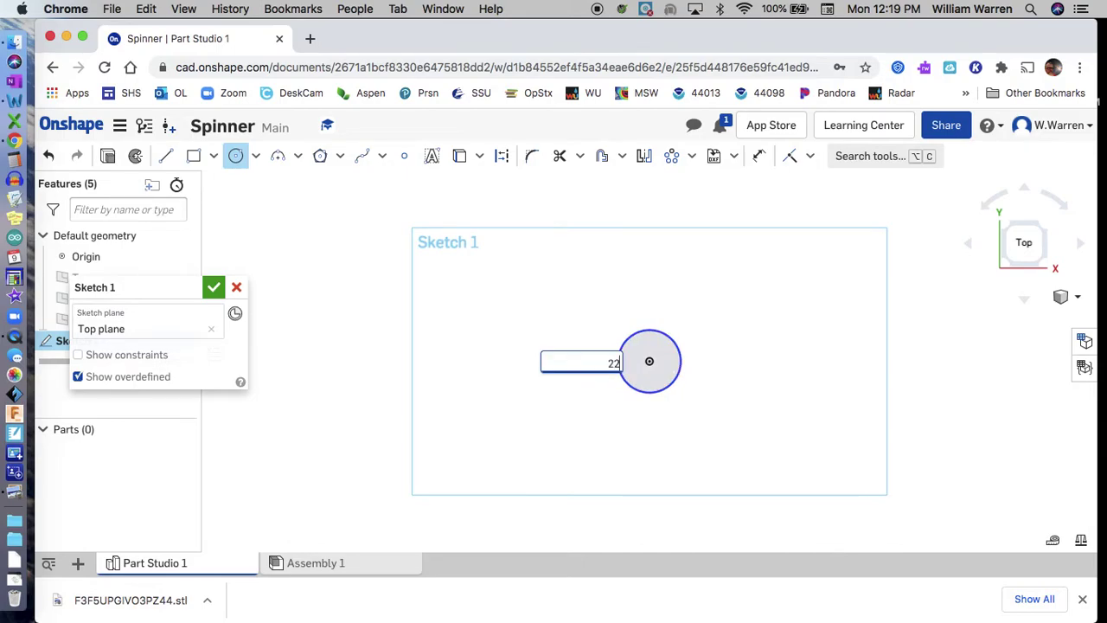
key("Escape")
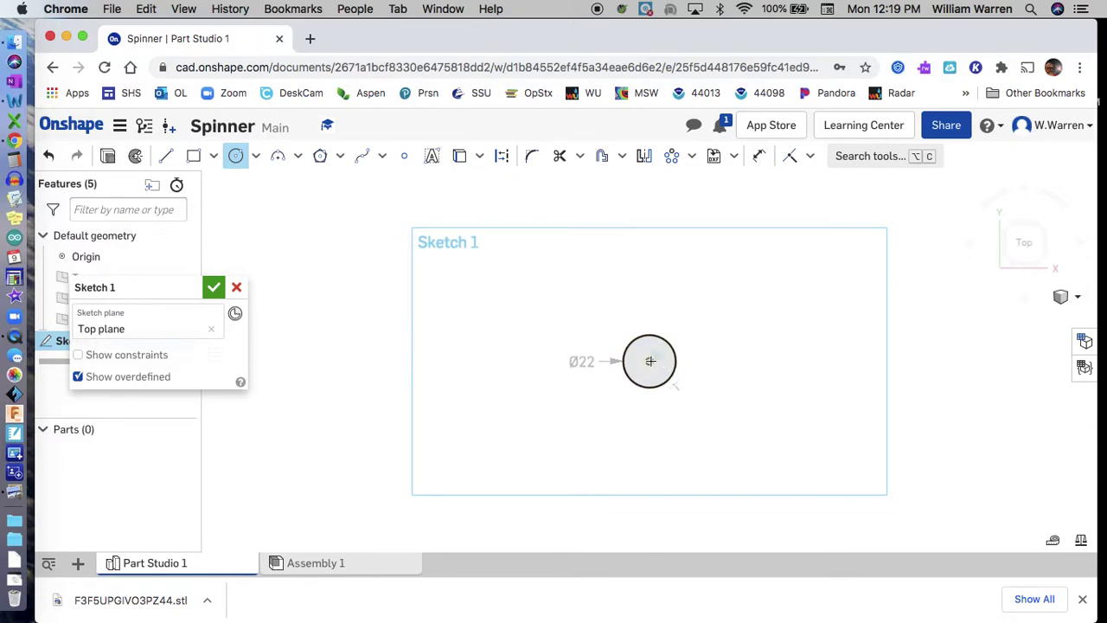
left_click(650, 360)
left_click(710, 382)
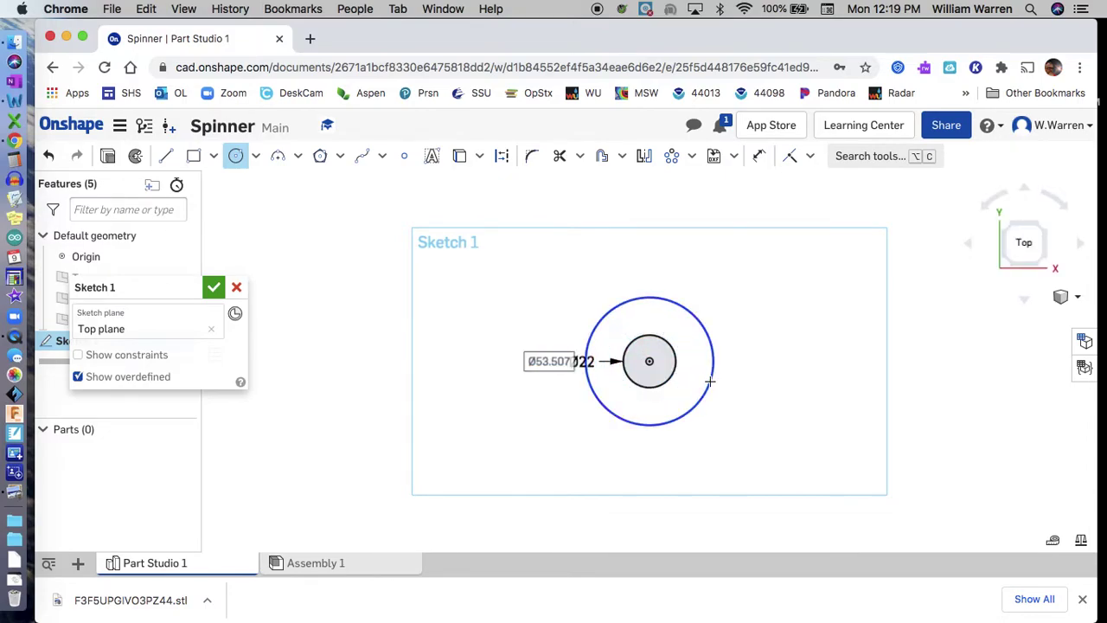
type("30")
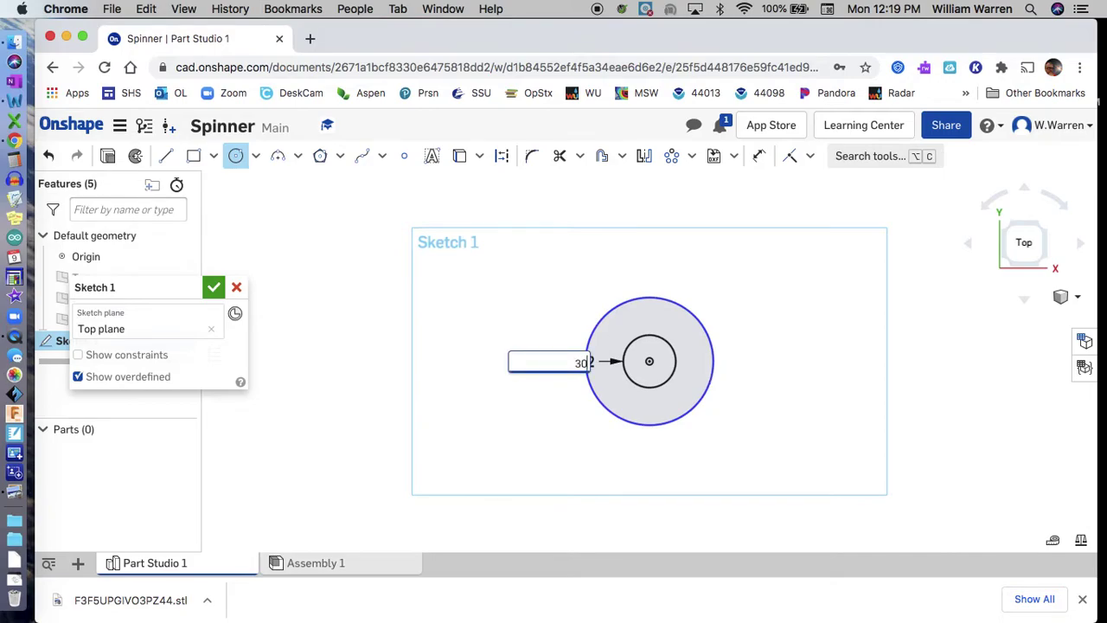
key("Return")
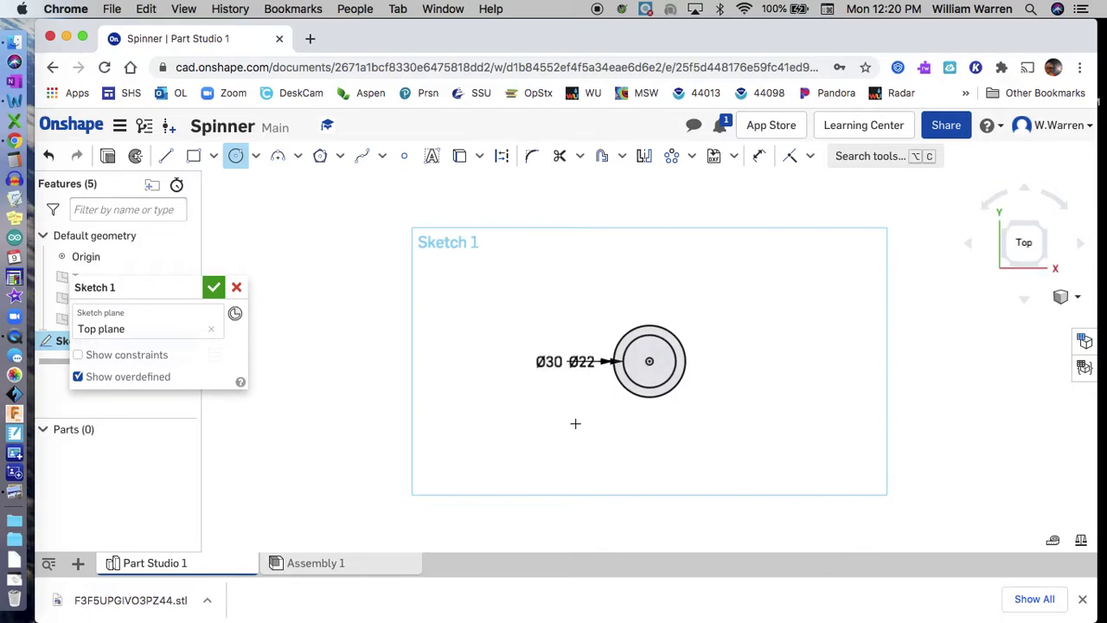
Draw a 25 mm vertical construction line straight down from the circles' centre.
left_click(168, 156)
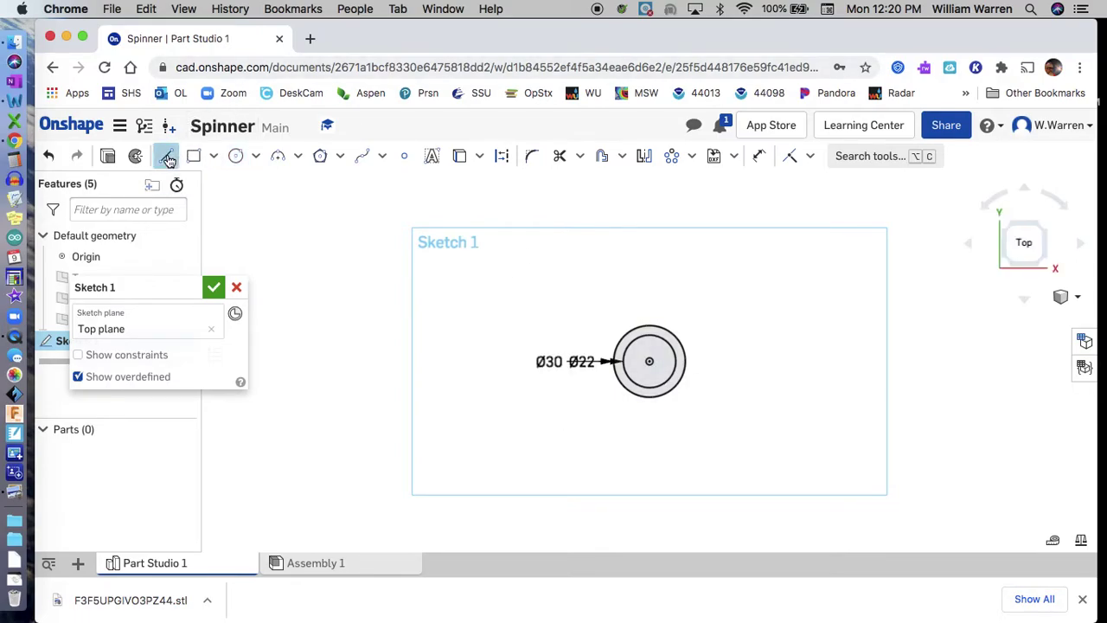
left_click(502, 156)
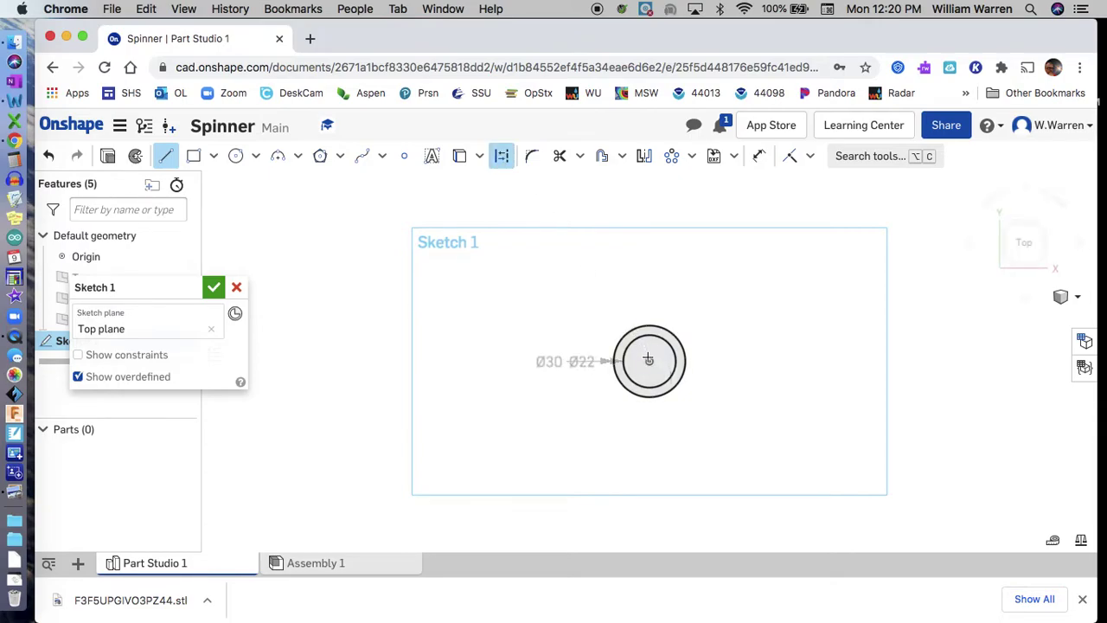
left_click(649, 362)
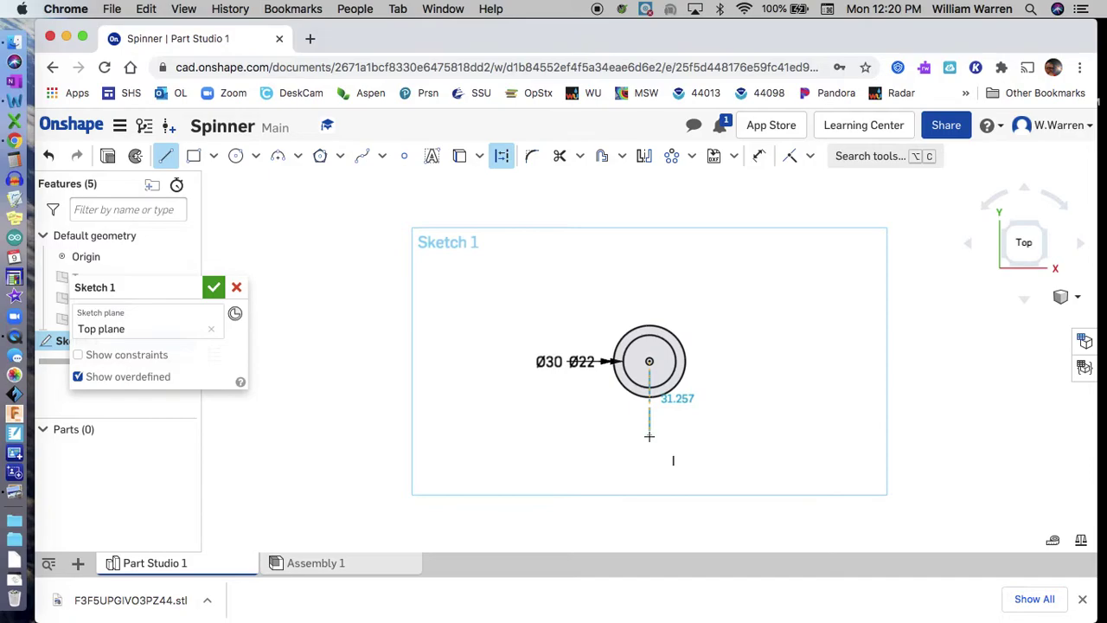
left_click(649, 436)
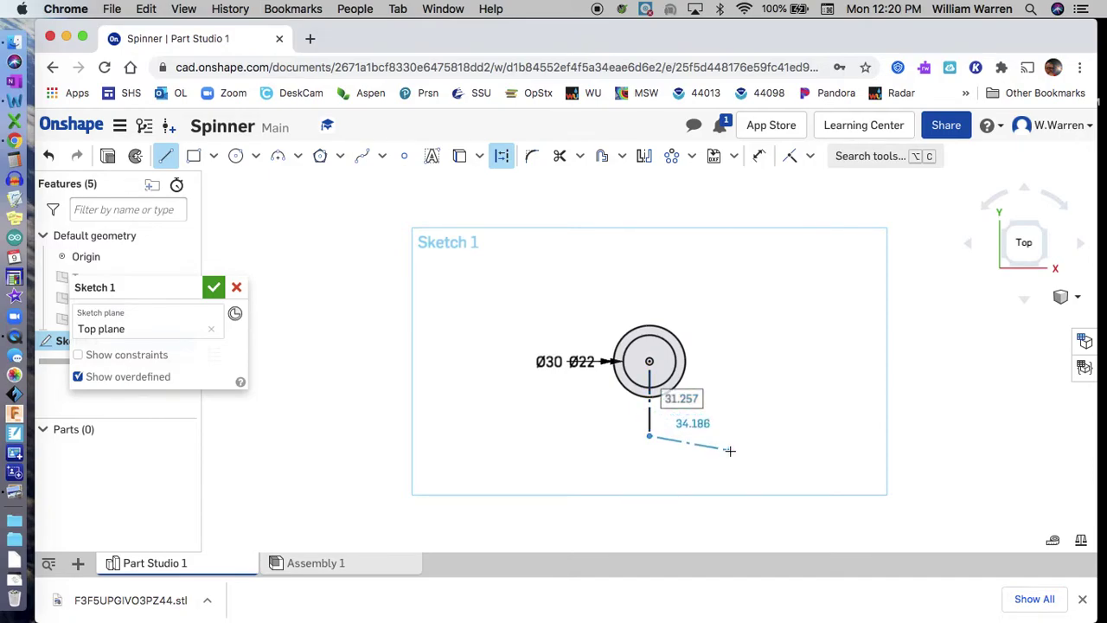
type("2")
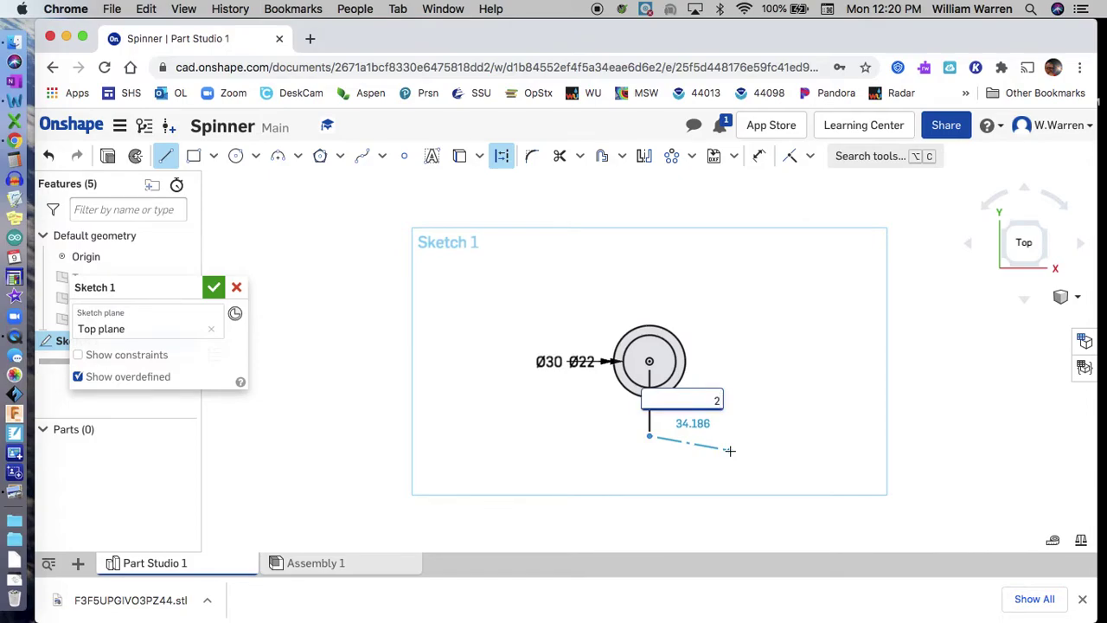
type("5")
key("Return")
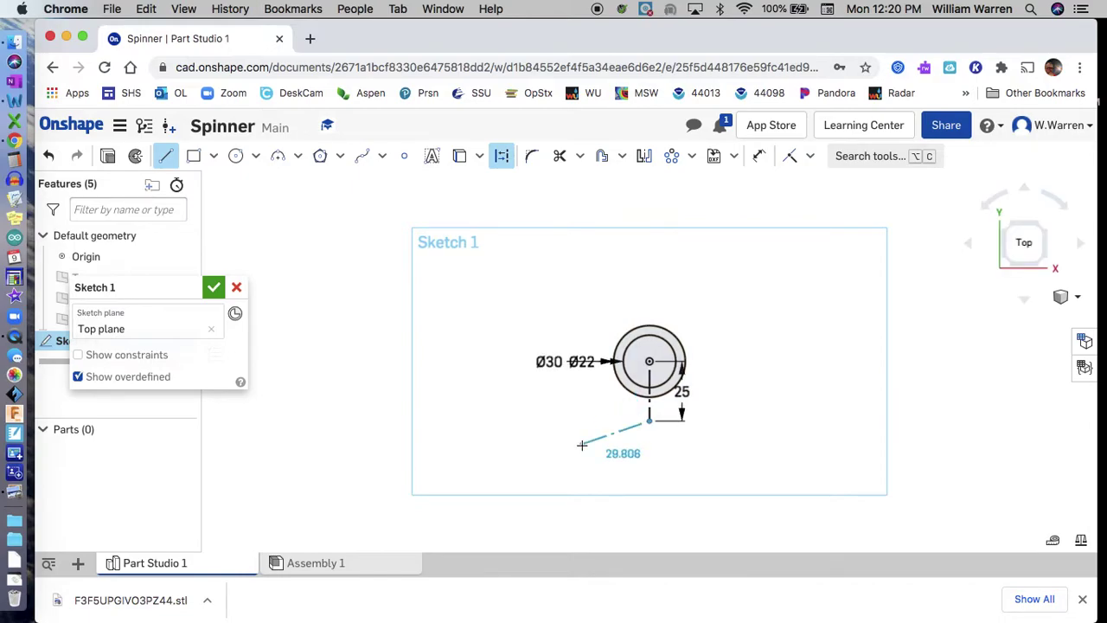
key("Escape")
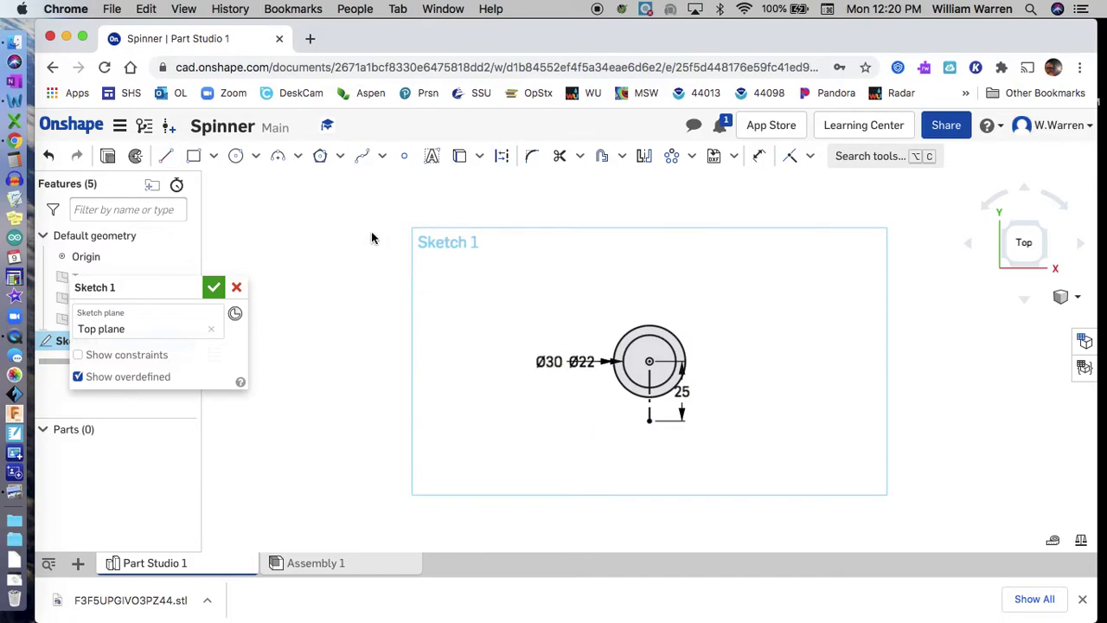
Draw concentric Ø22 and Ø30 circles centred on the construction line's lower end.
left_click(236, 160)
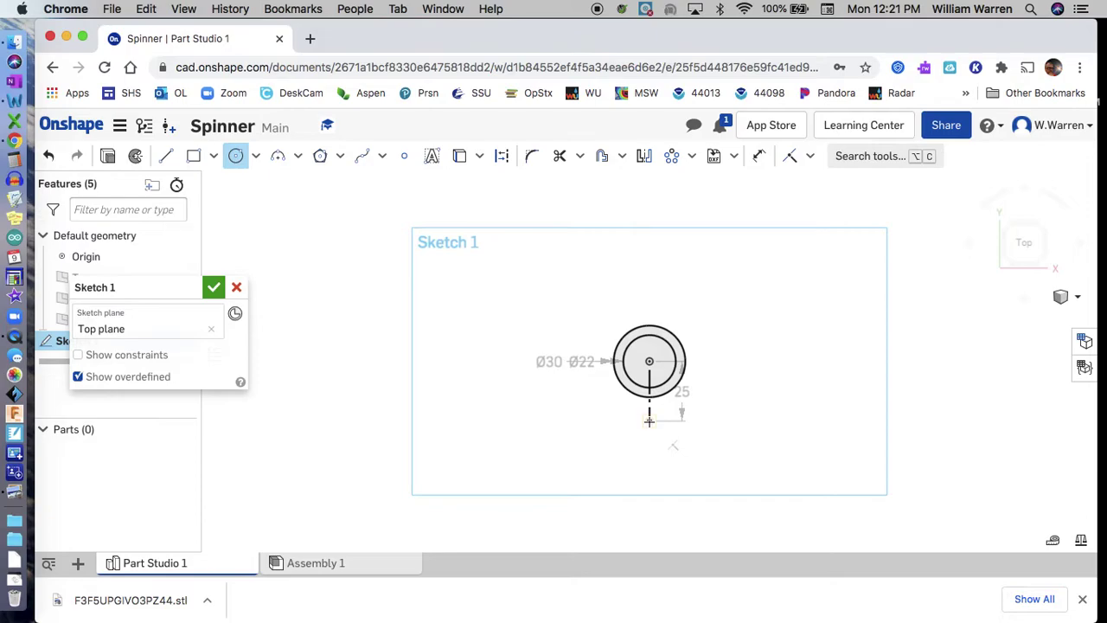
left_click(649, 421)
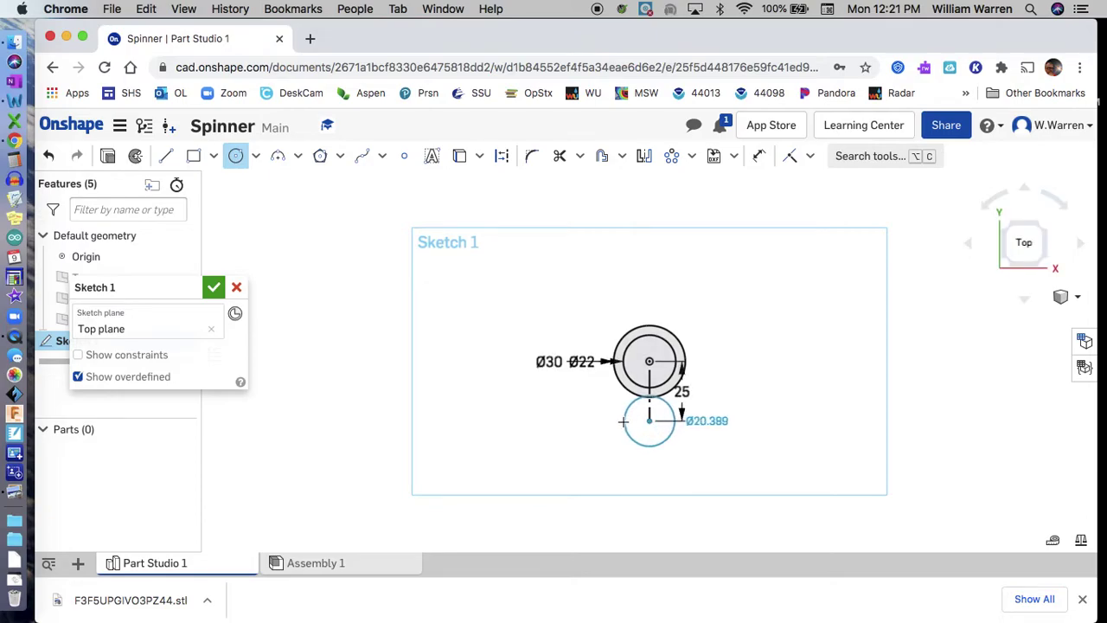
left_click(622, 422)
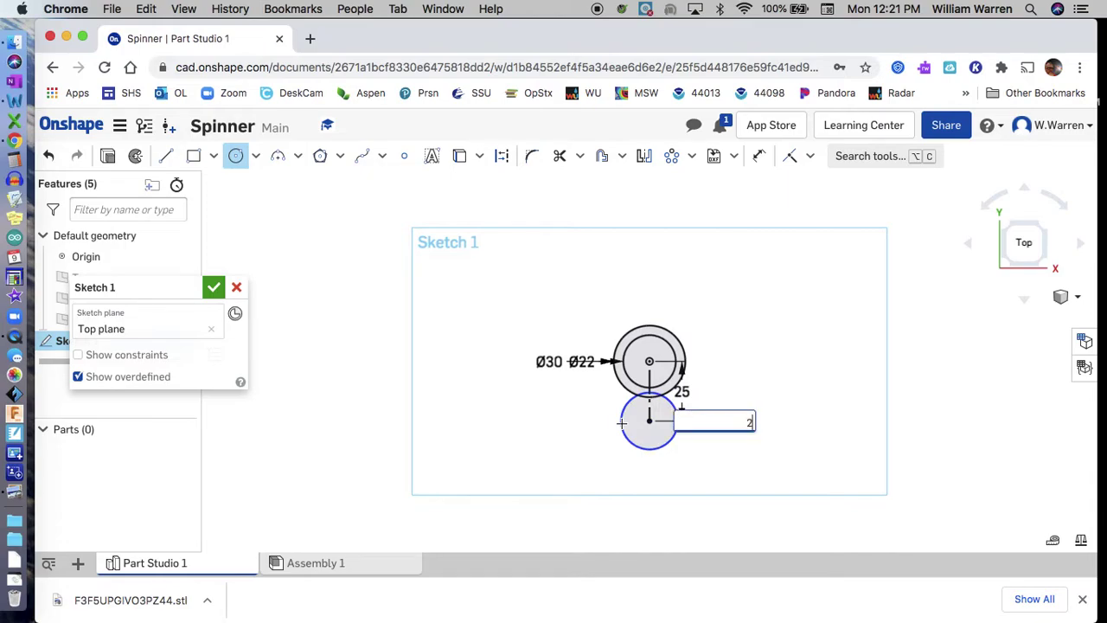
type("22")
key("Return")
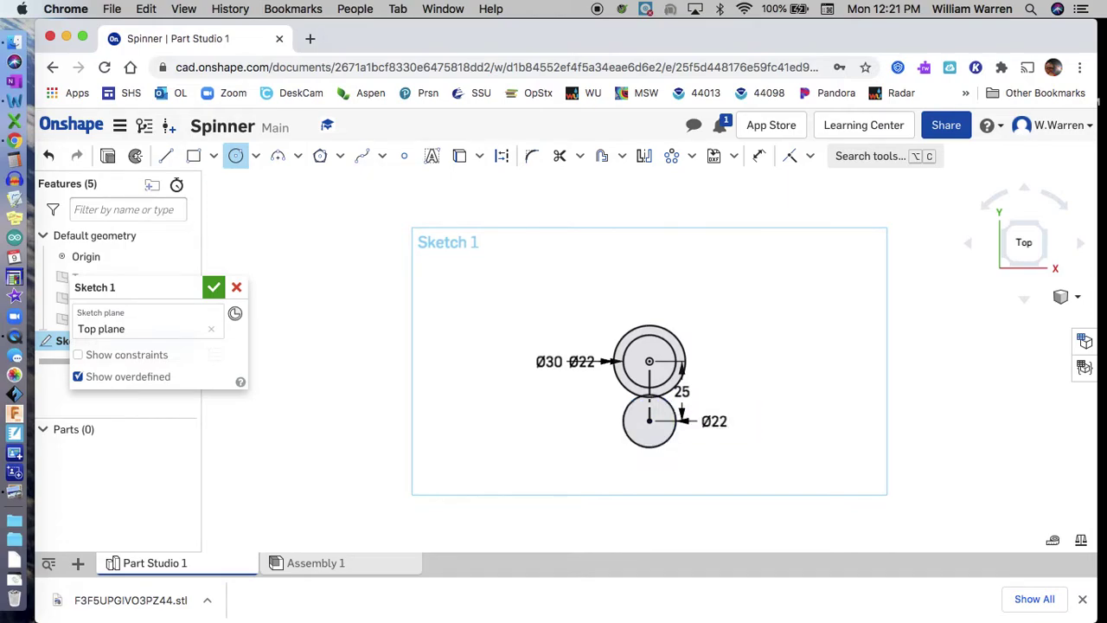
left_click(650, 421)
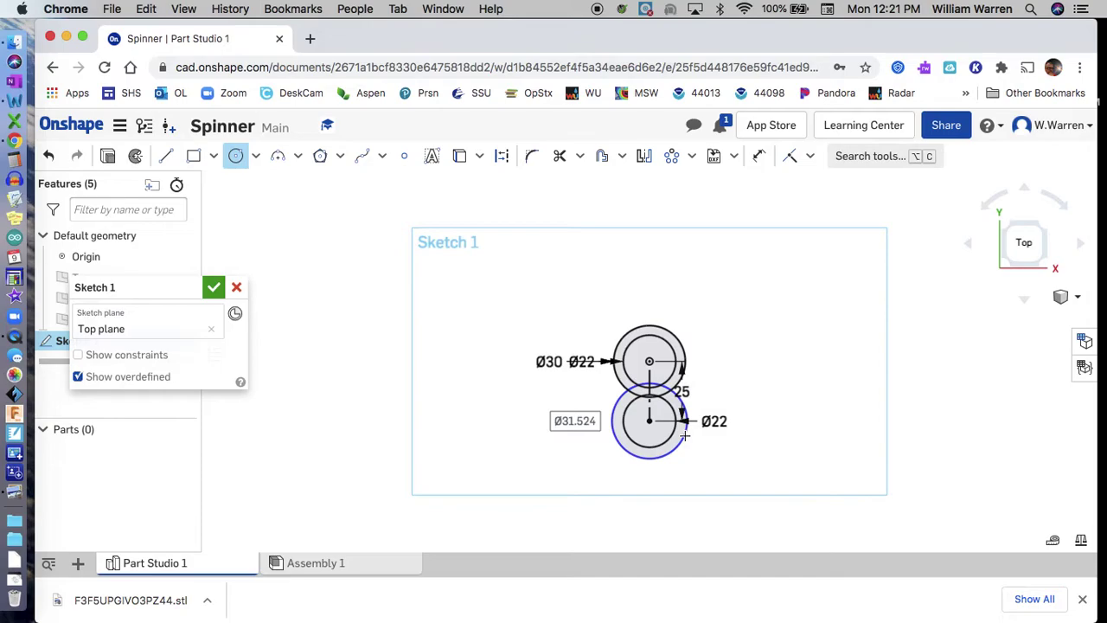
left_click(685, 437)
type("30")
key("Return")
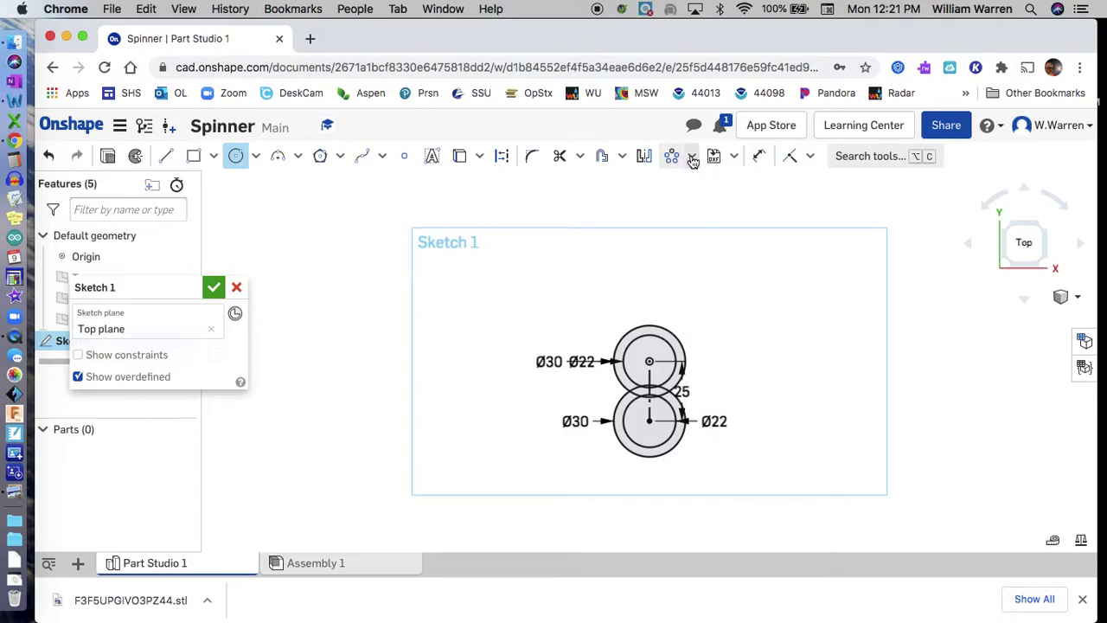
Circular-pattern the lower Ø22 and Ø30 circles into 3 instances around the hub.
left_click(692, 158)
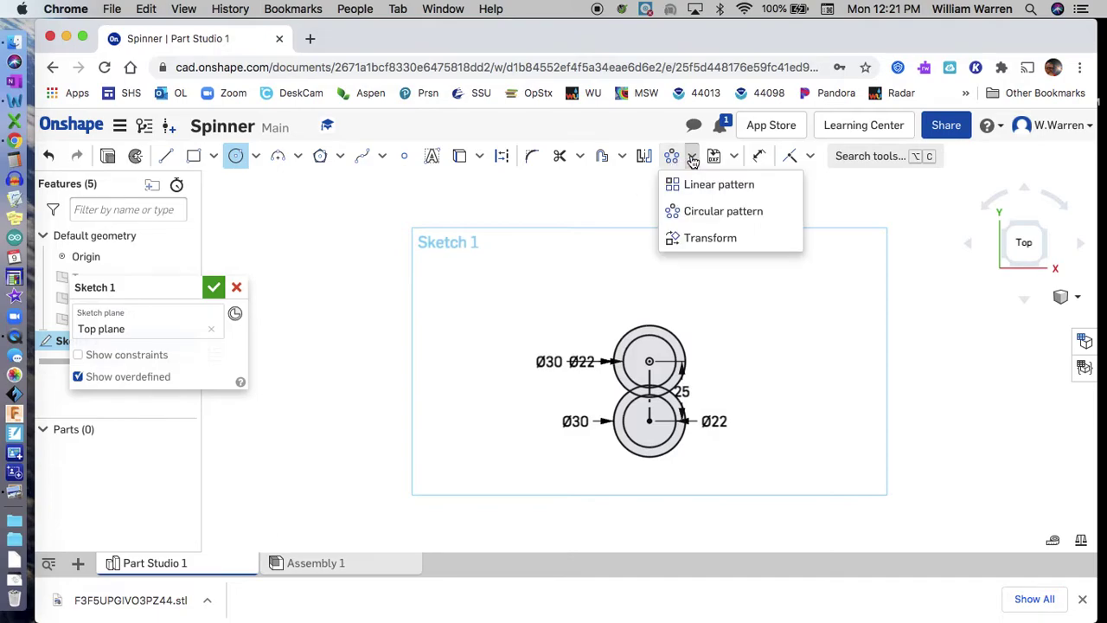
left_click(698, 214)
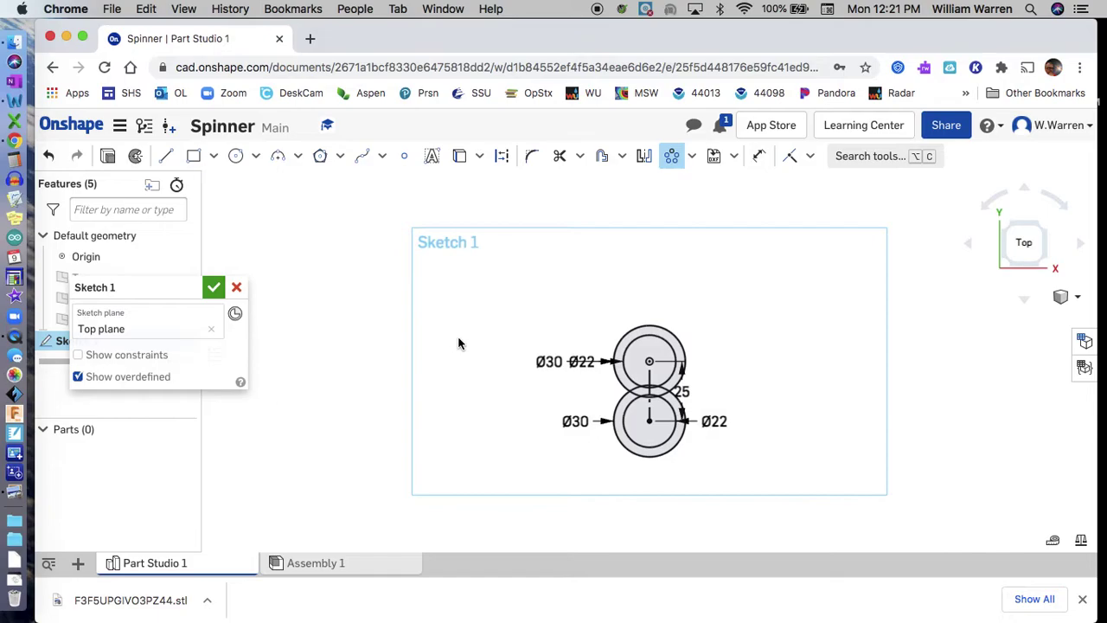
left_click_drag(604, 377, 624, 402)
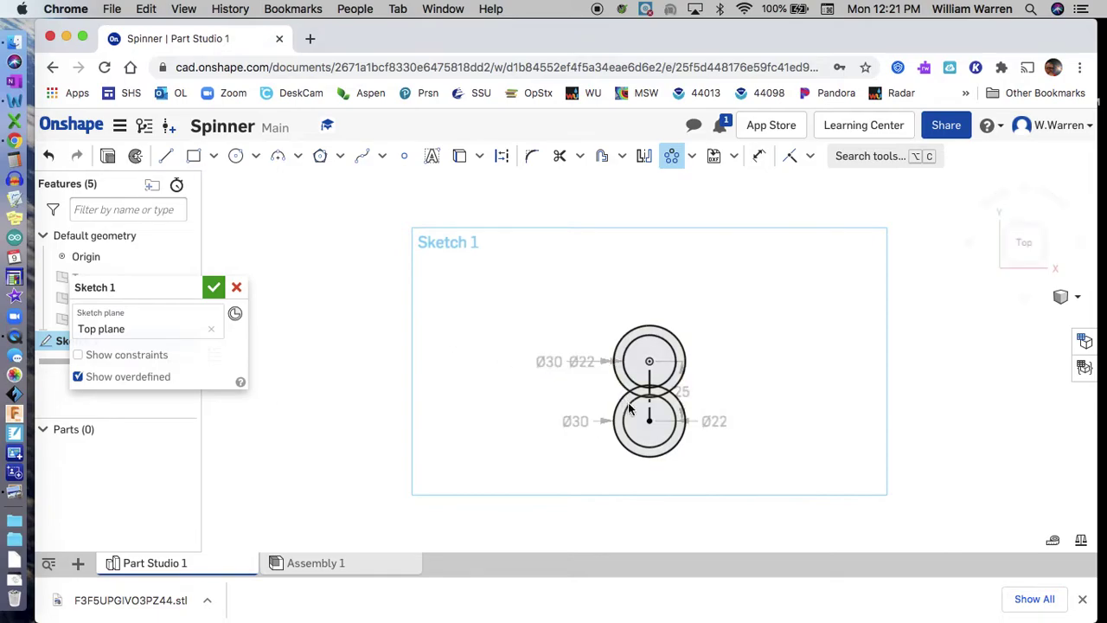
left_click(633, 446)
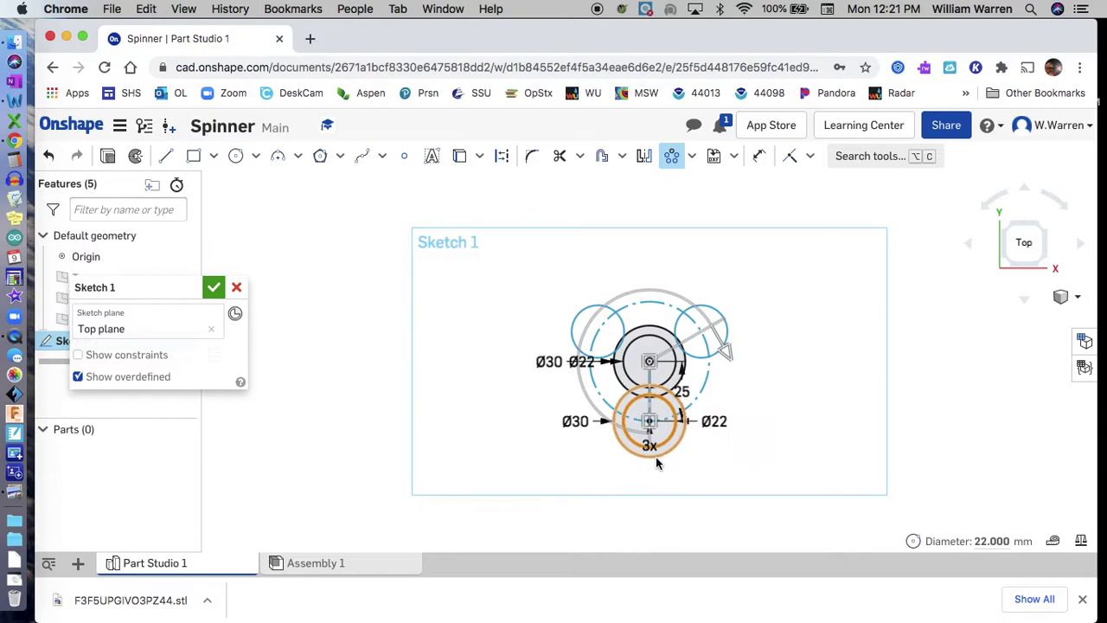
left_click(630, 458)
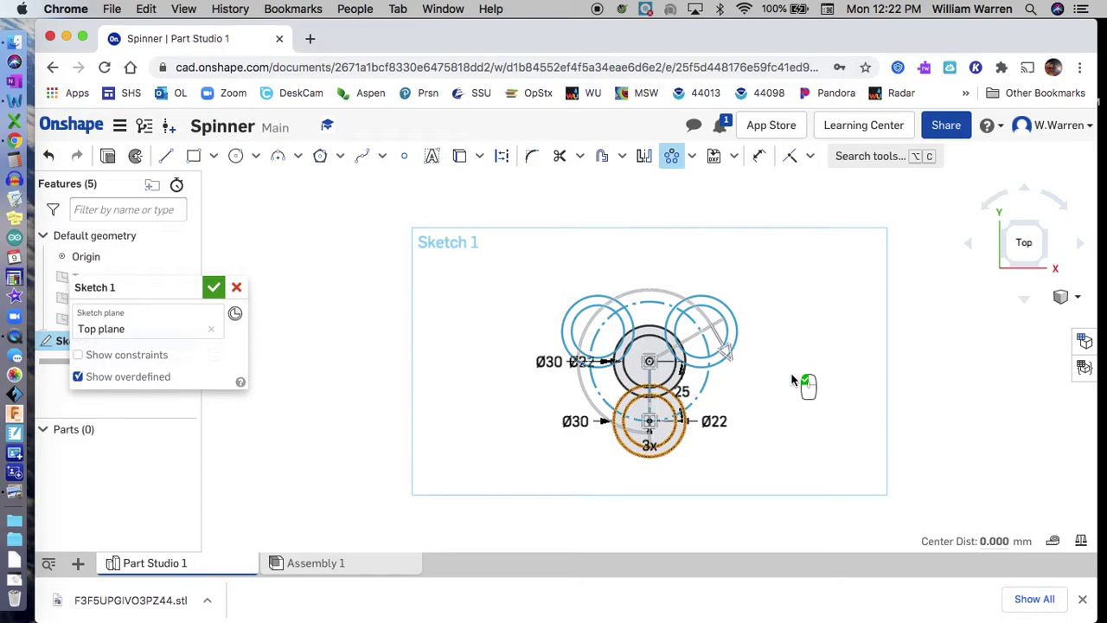
left_click(791, 379)
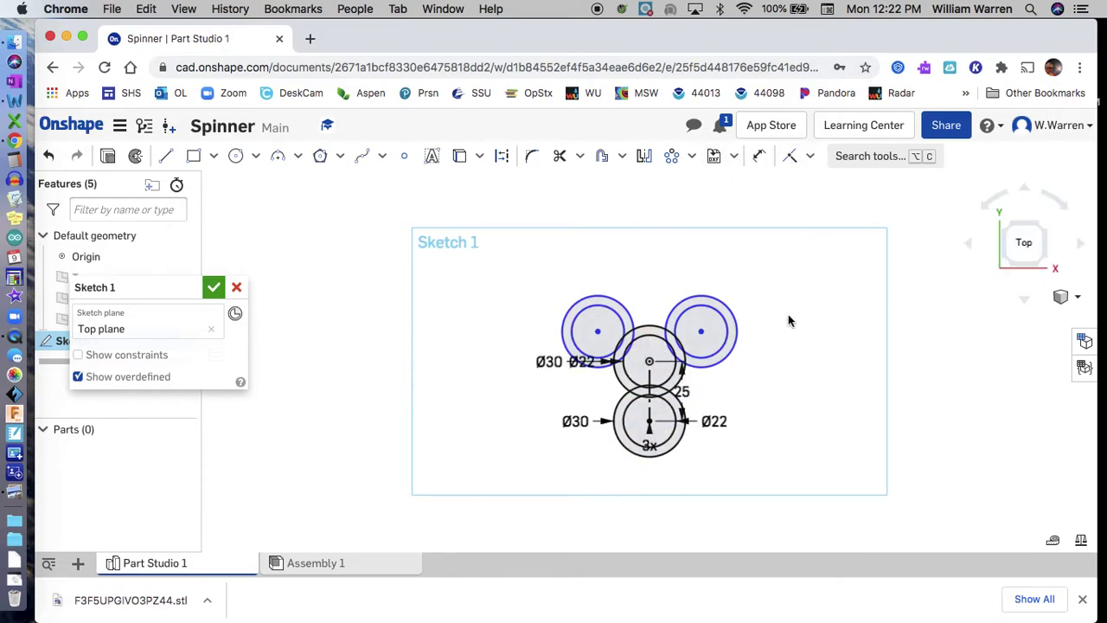
Apply a Fix constraint to the patterned ring's centre point.
left_click(811, 159)
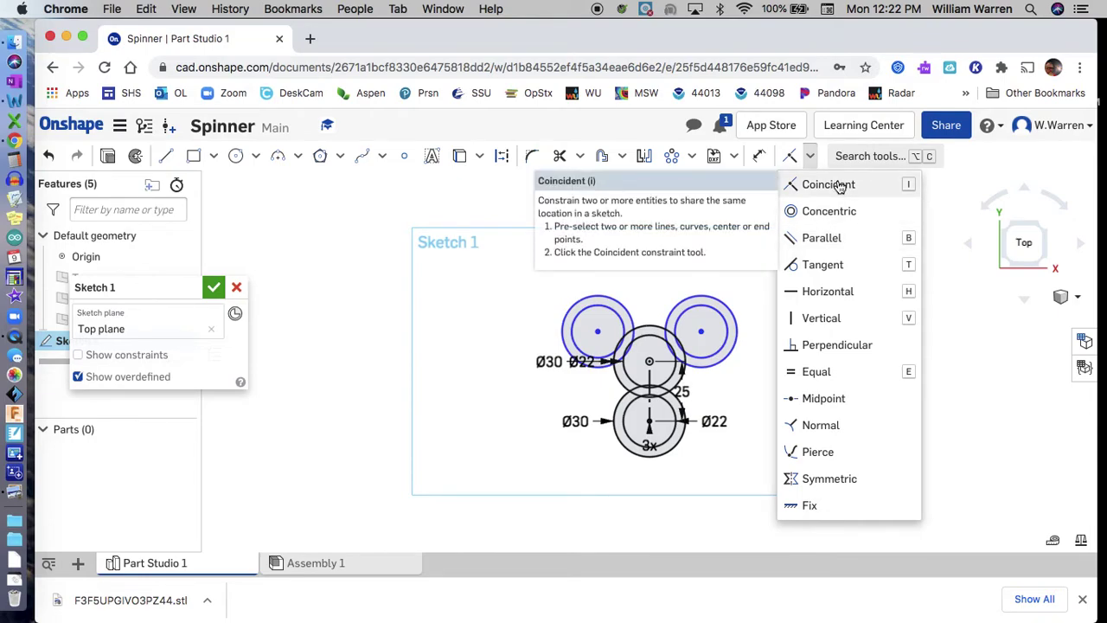
left_click(804, 507)
left_click(702, 331)
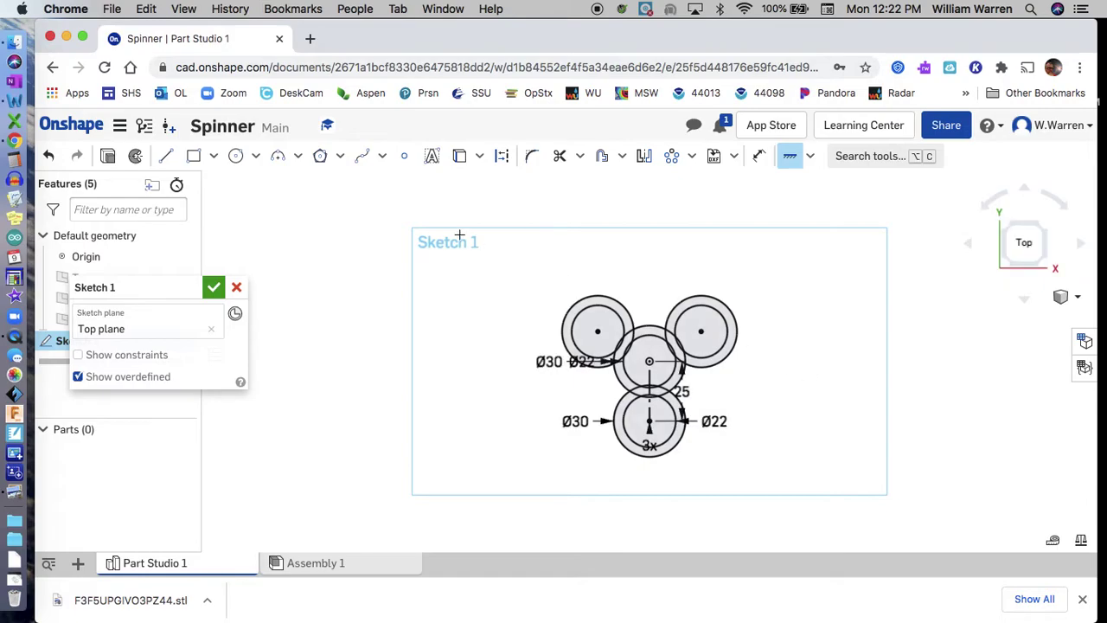
Accept Sketch 1 and switch to the isometric view.
left_click(213, 287)
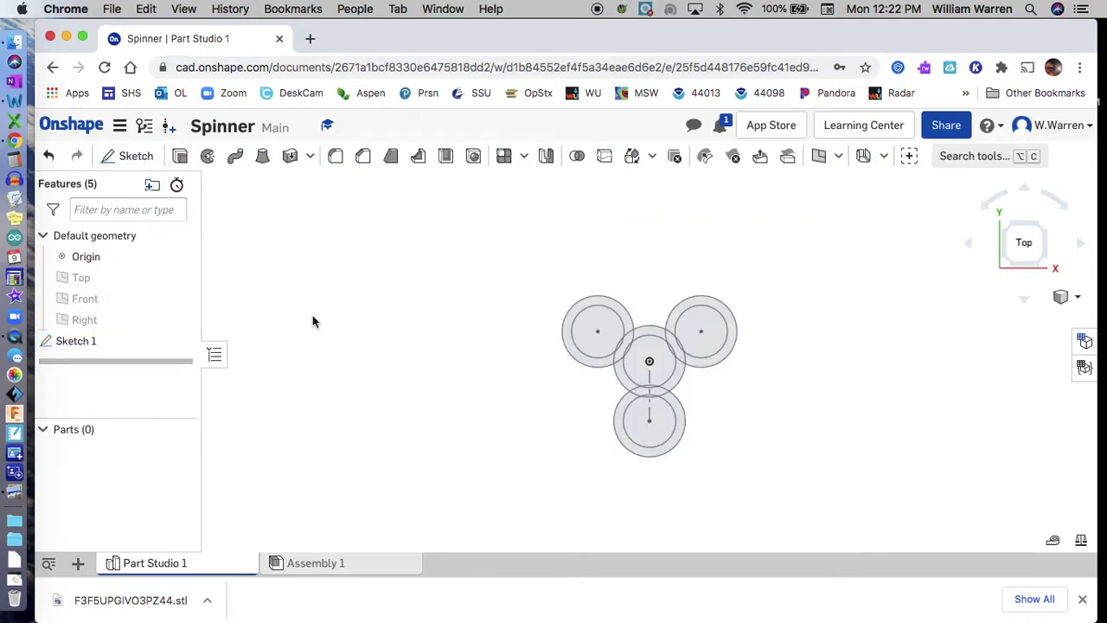
left_click(1073, 298)
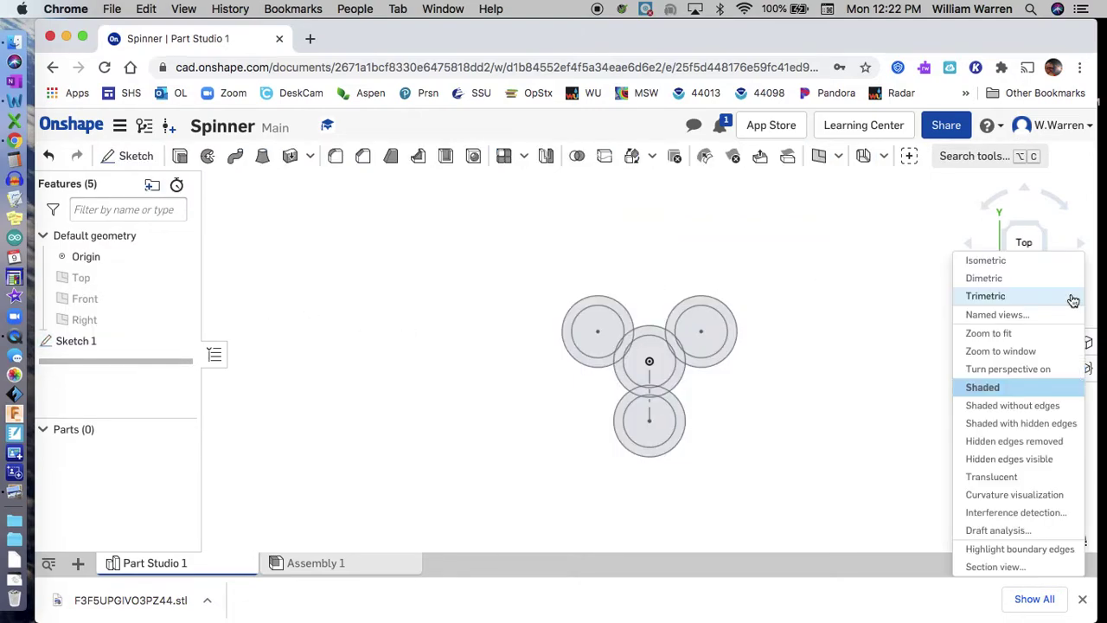
left_click(1011, 261)
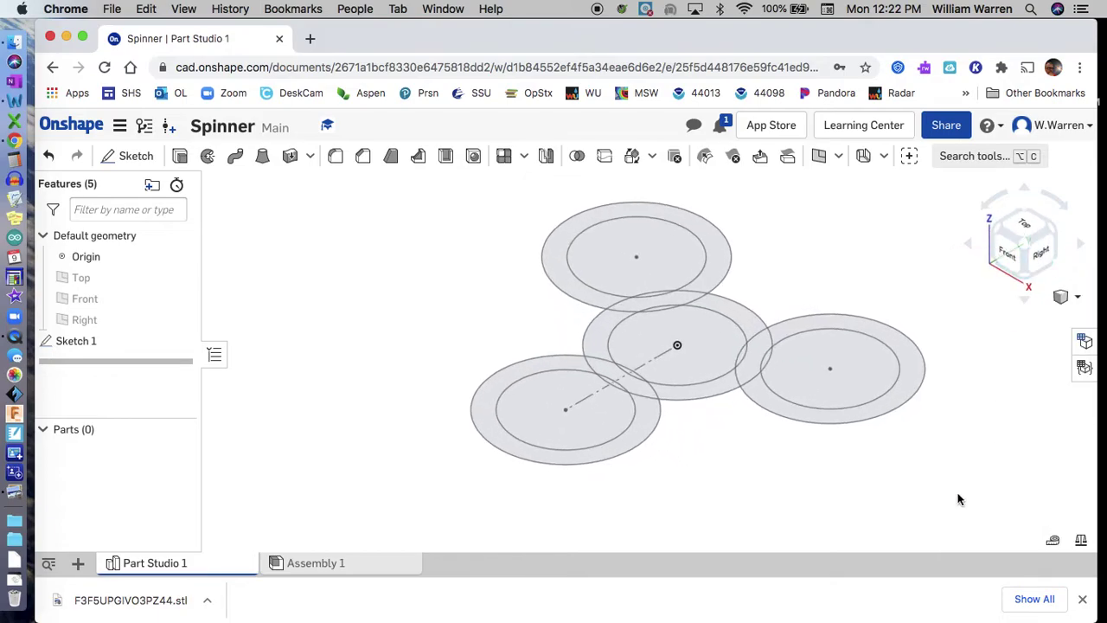
Start an extrude, try a 10 mm depth, then undo back to 25 mm.
left_click(180, 156)
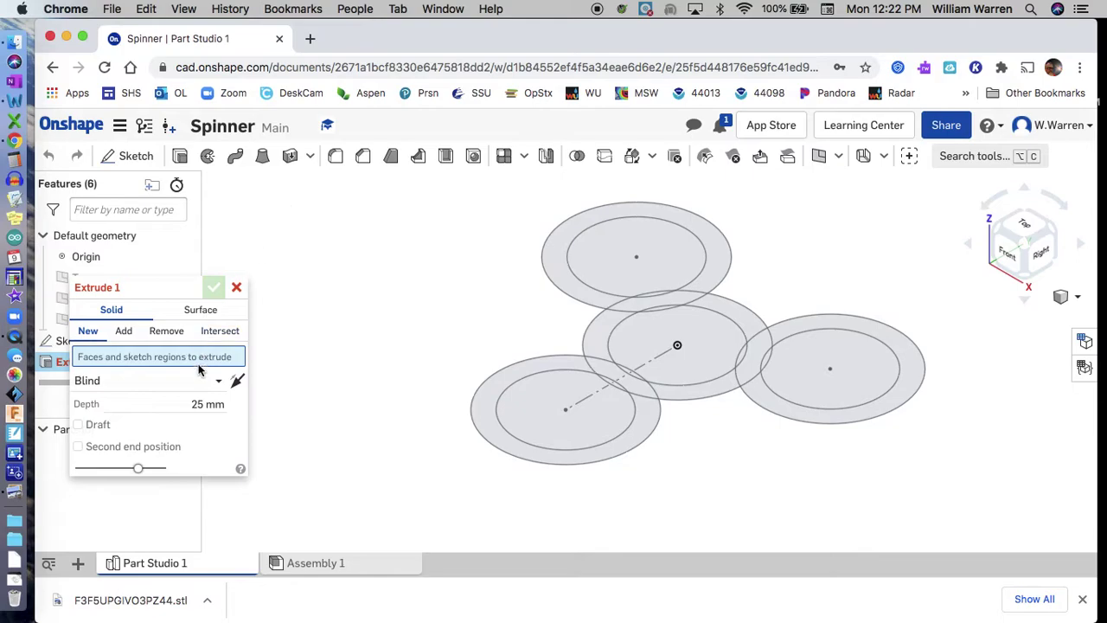
left_click(196, 404)
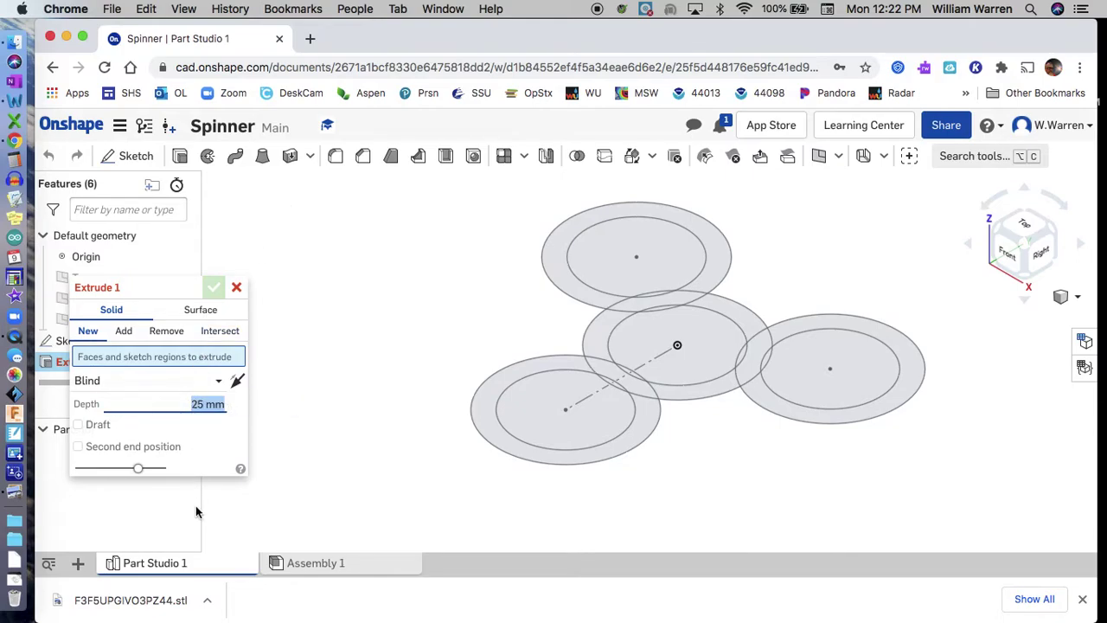
type("10 mm")
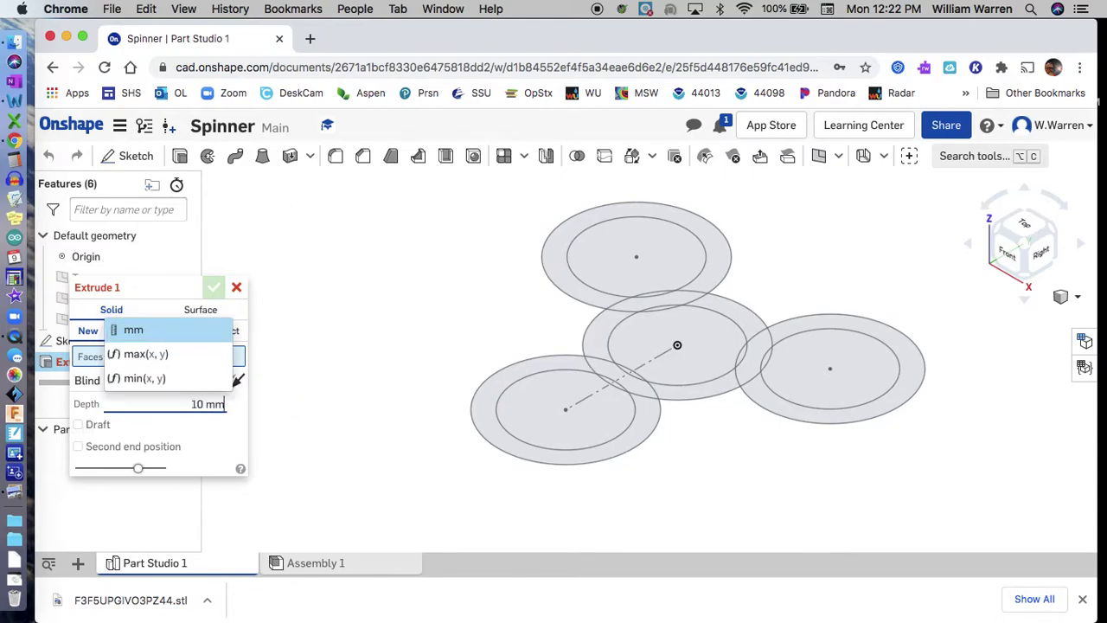
left_click(833, 420)
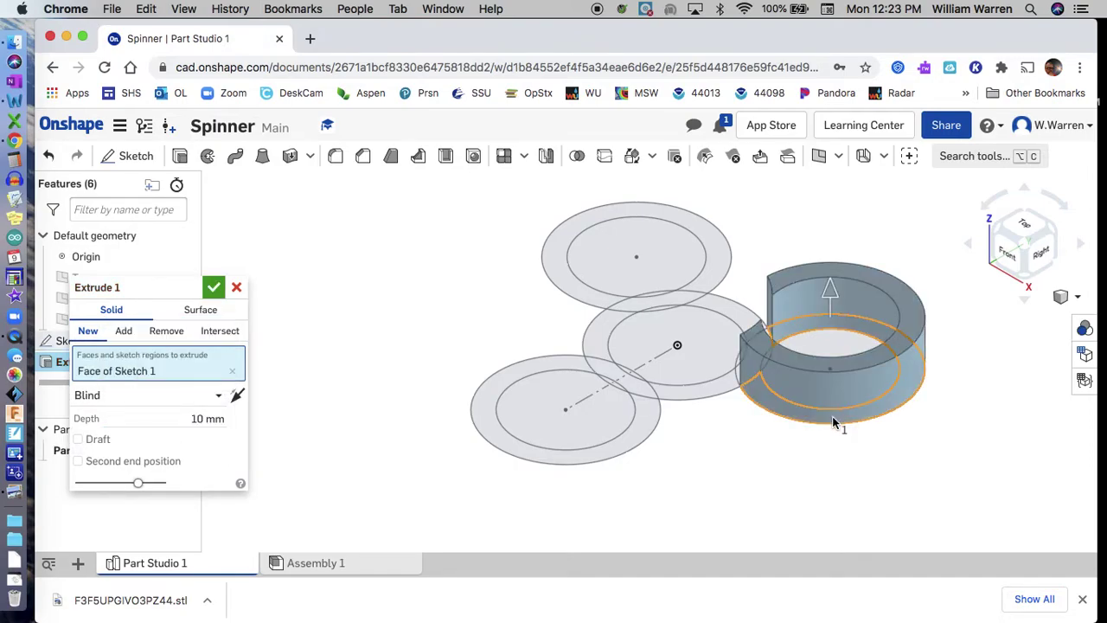
key("super+z")
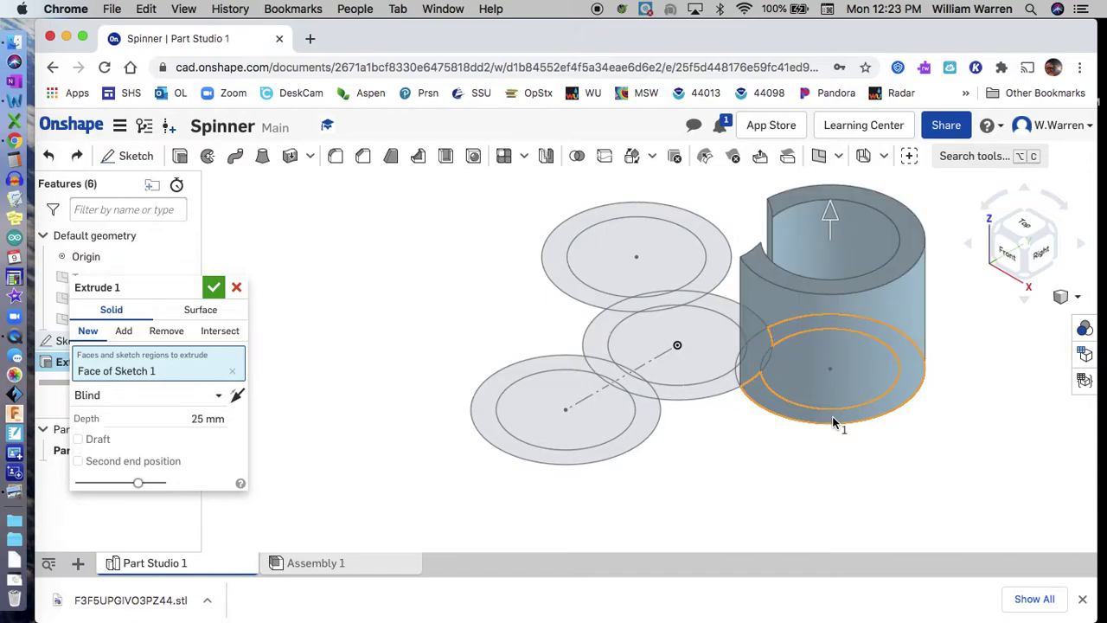
key("super+z")
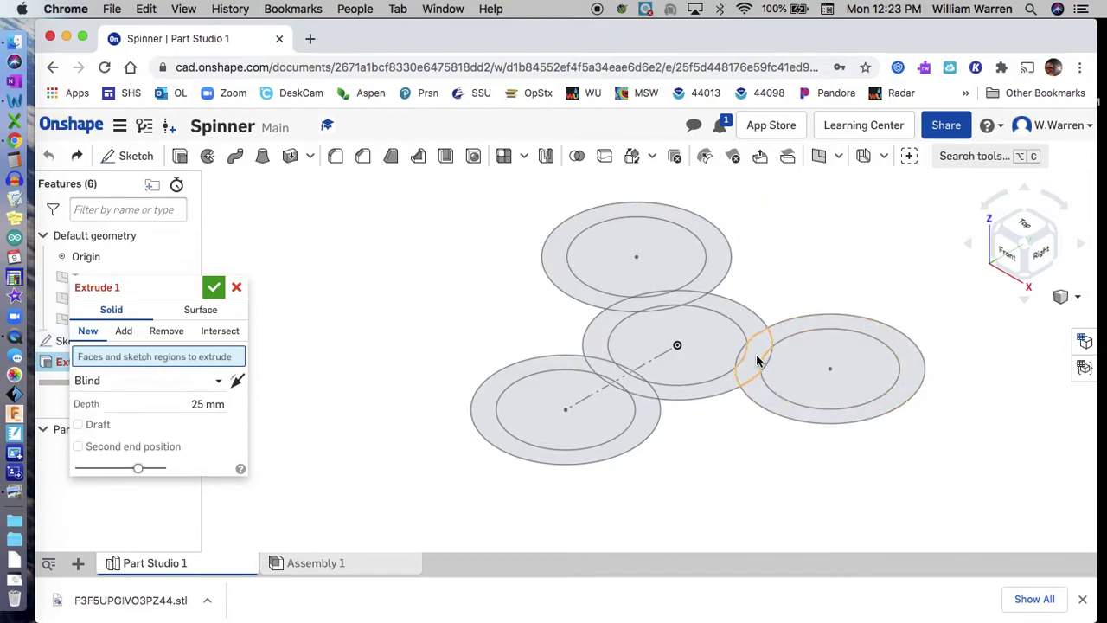
Select the right ring, left ring and middle overlap regions for the extrude.
left_click(755, 361)
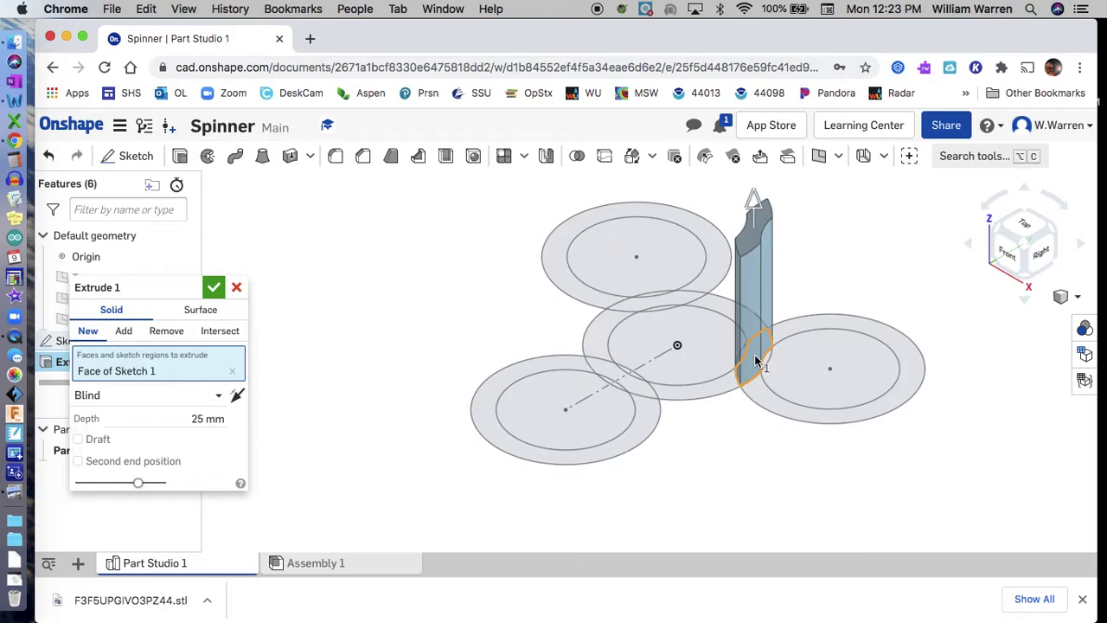
left_click(764, 392)
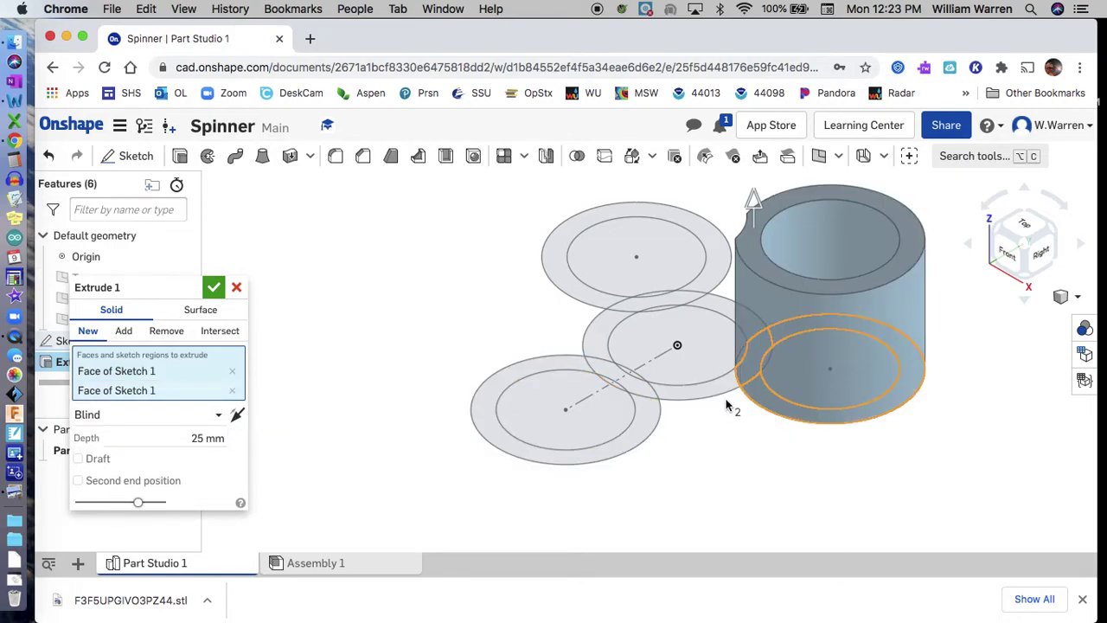
left_click(629, 389)
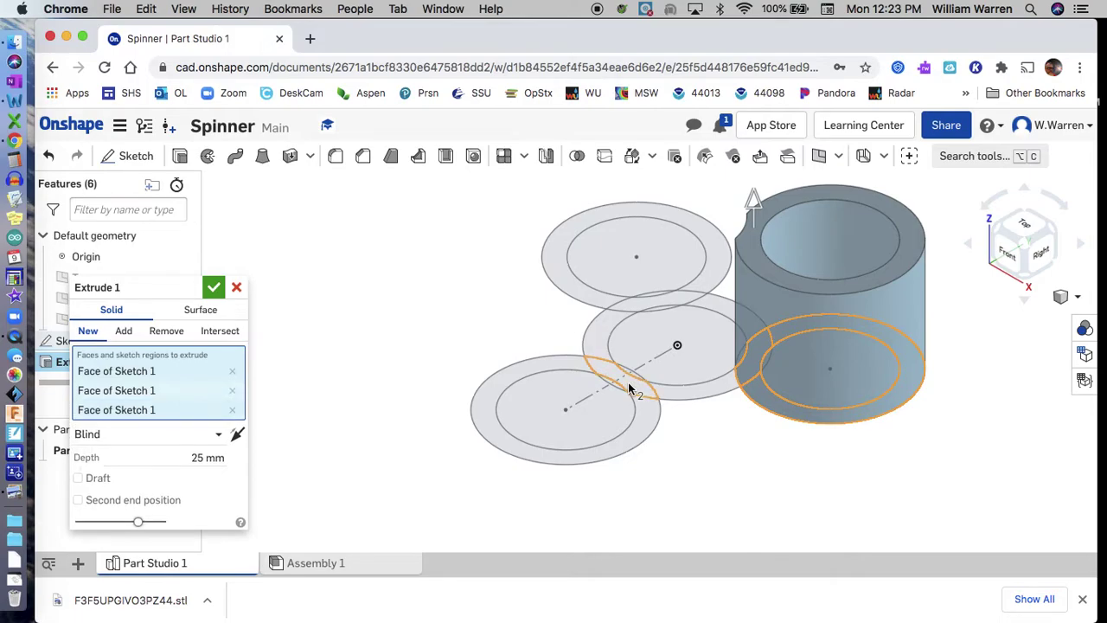
left_click(637, 429)
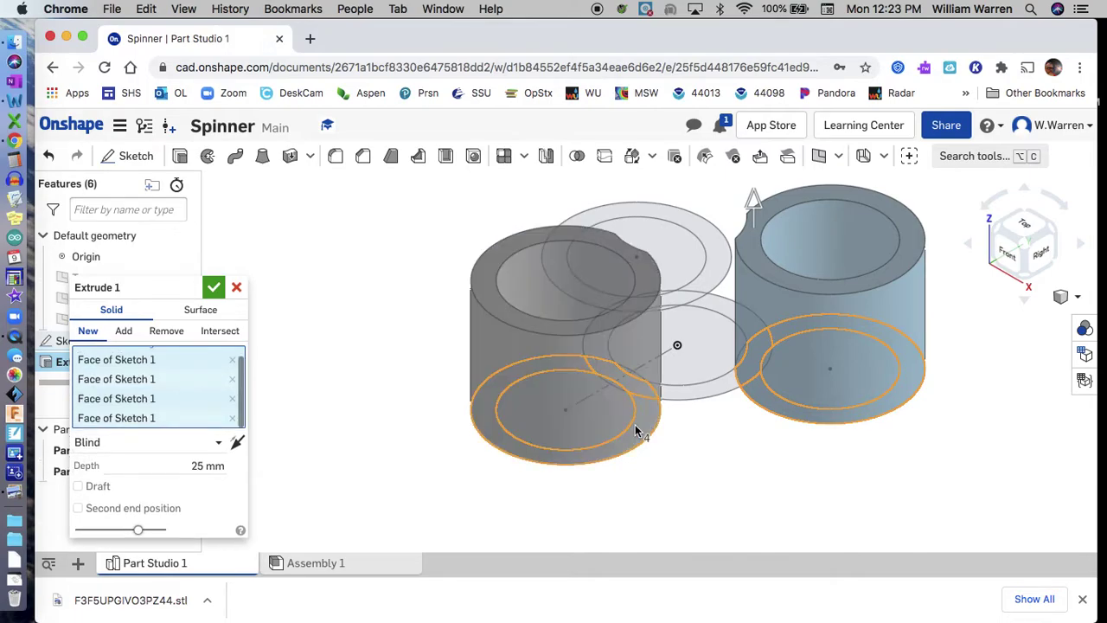
left_click(695, 392)
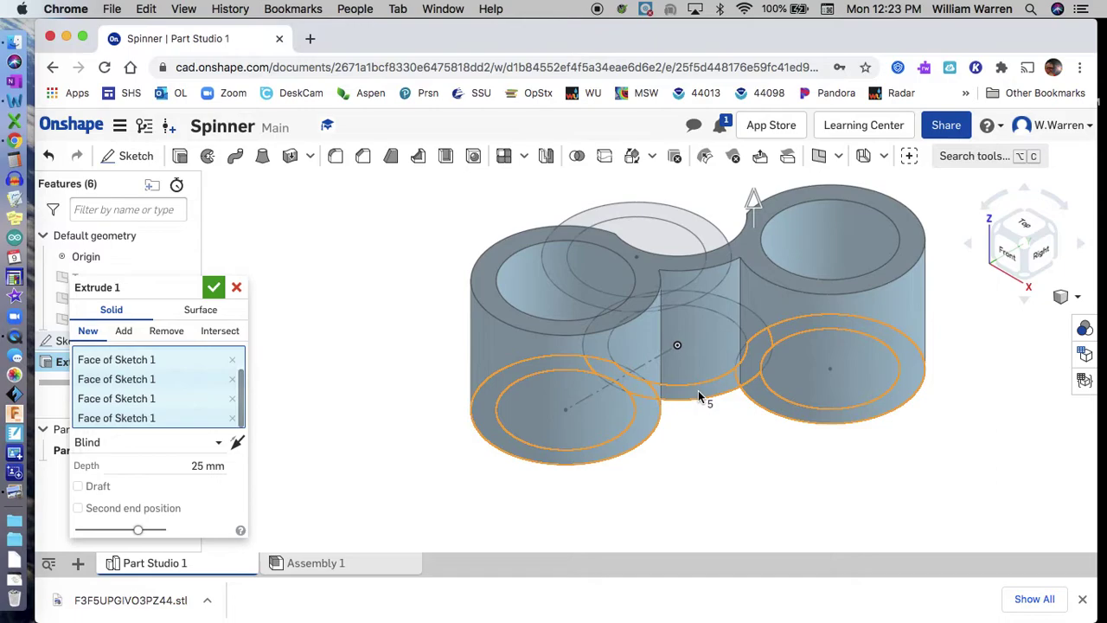
key("Down")
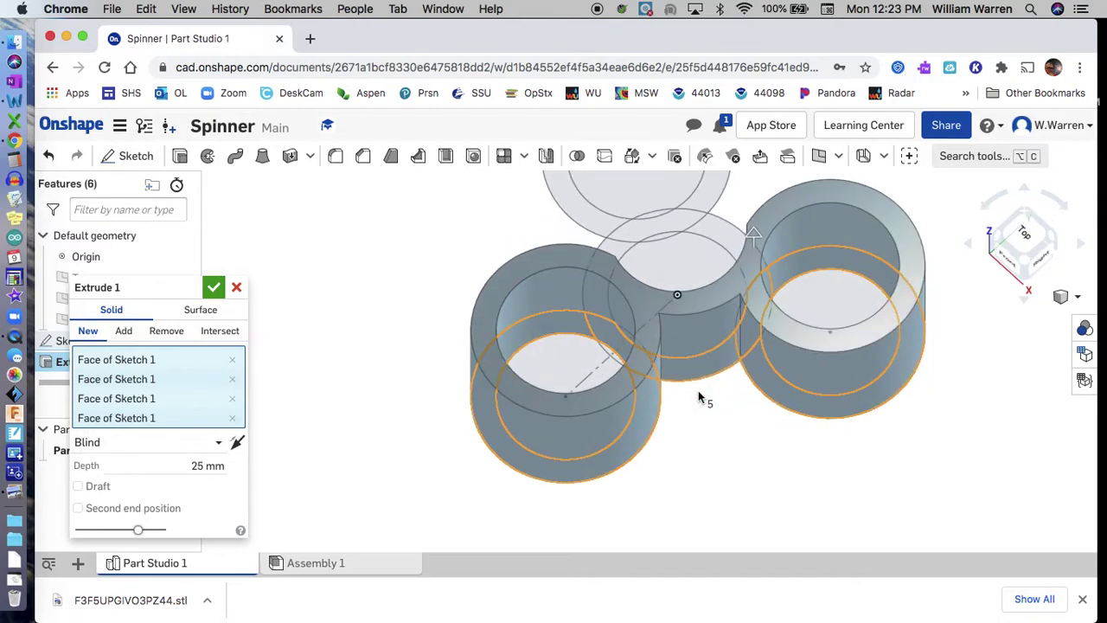
scroll(698, 391, "down", 5)
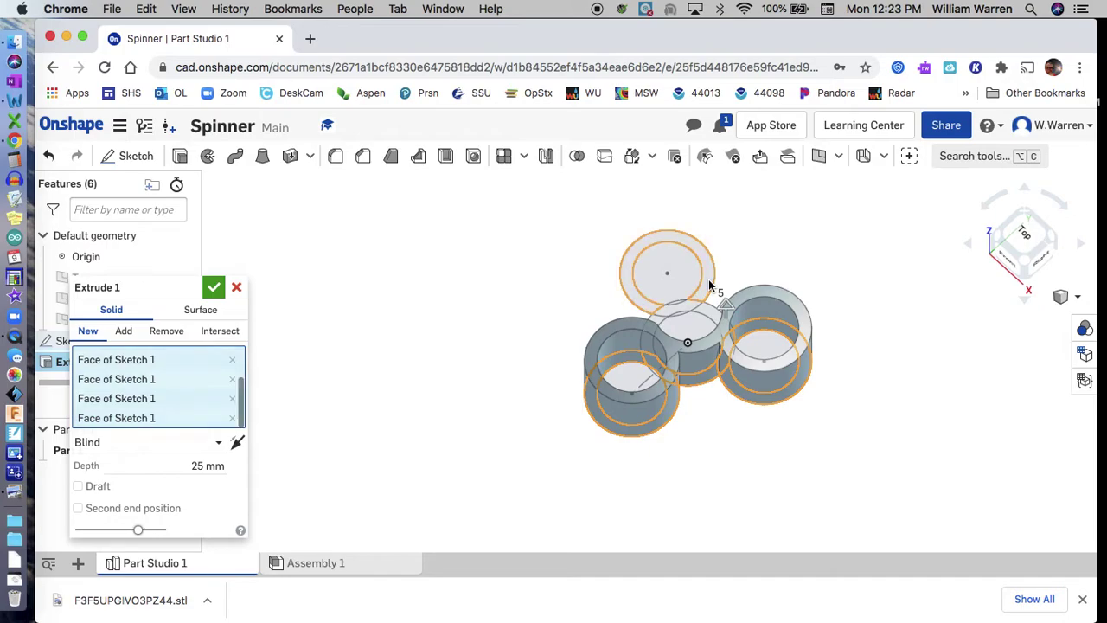
Add the top ring and centre hub faces, then inspect the 25 mm preview.
left_click(709, 281)
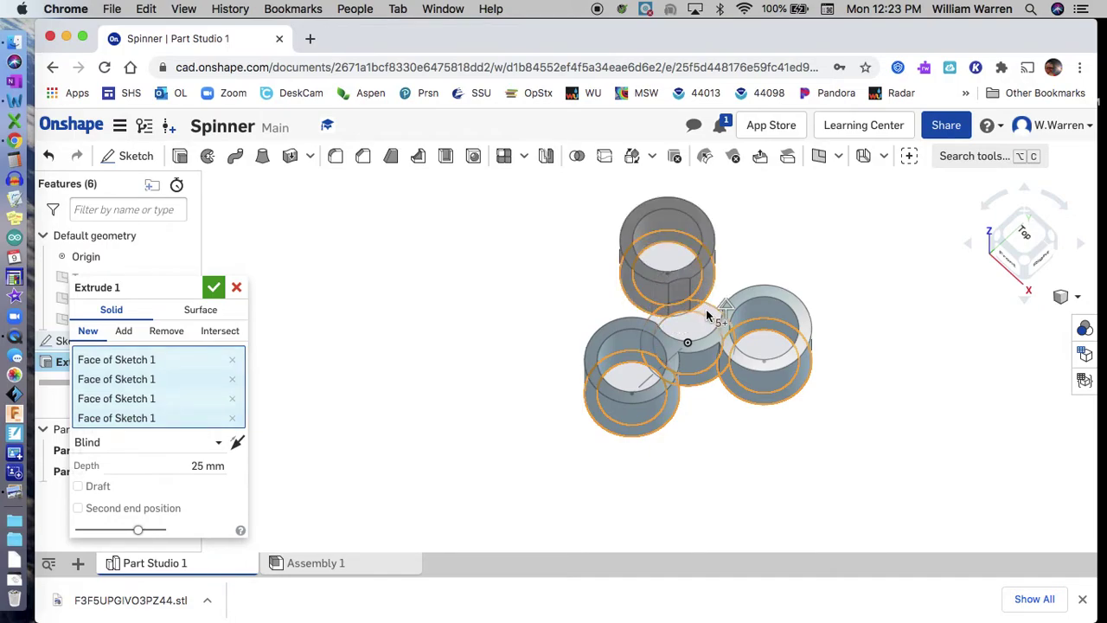
left_click(708, 318)
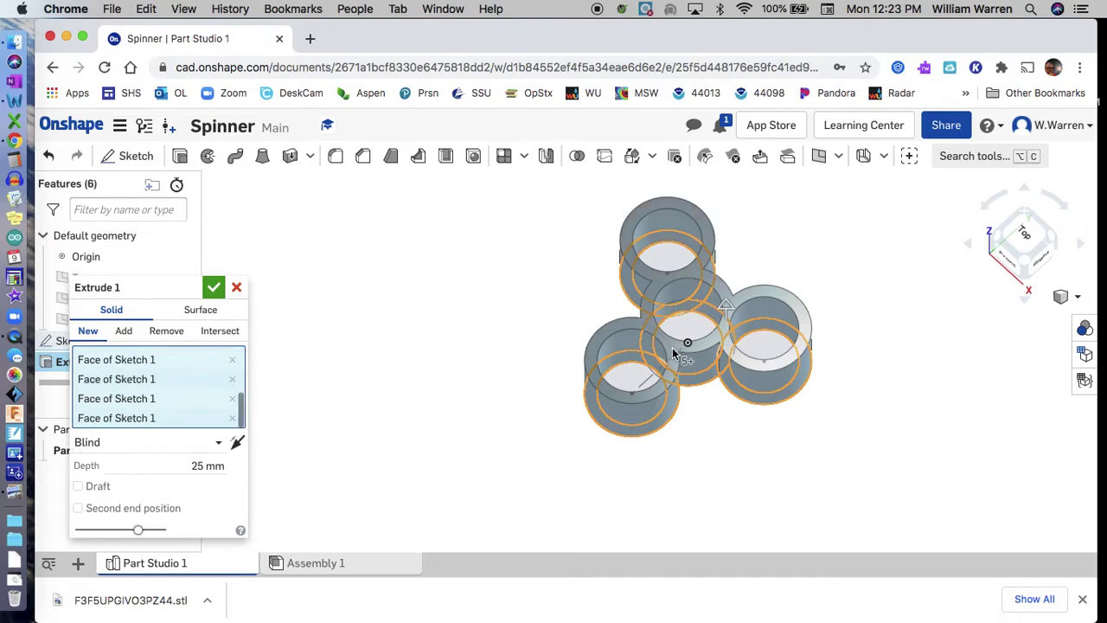
key("shift+7")
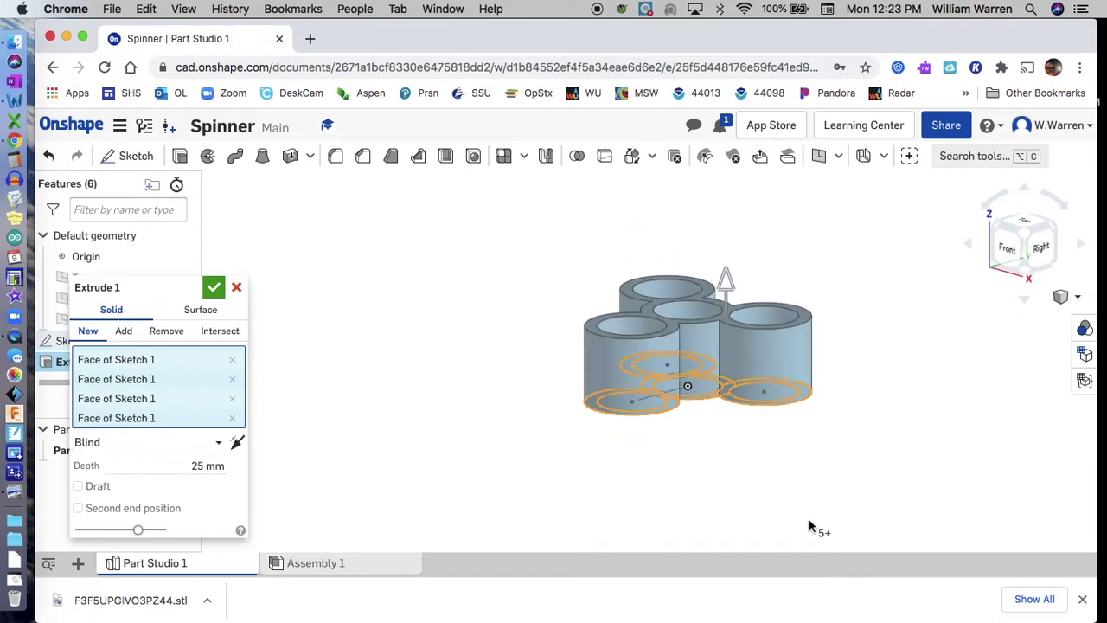
key("Up")
key("Up")
key("Down")
key("Down")
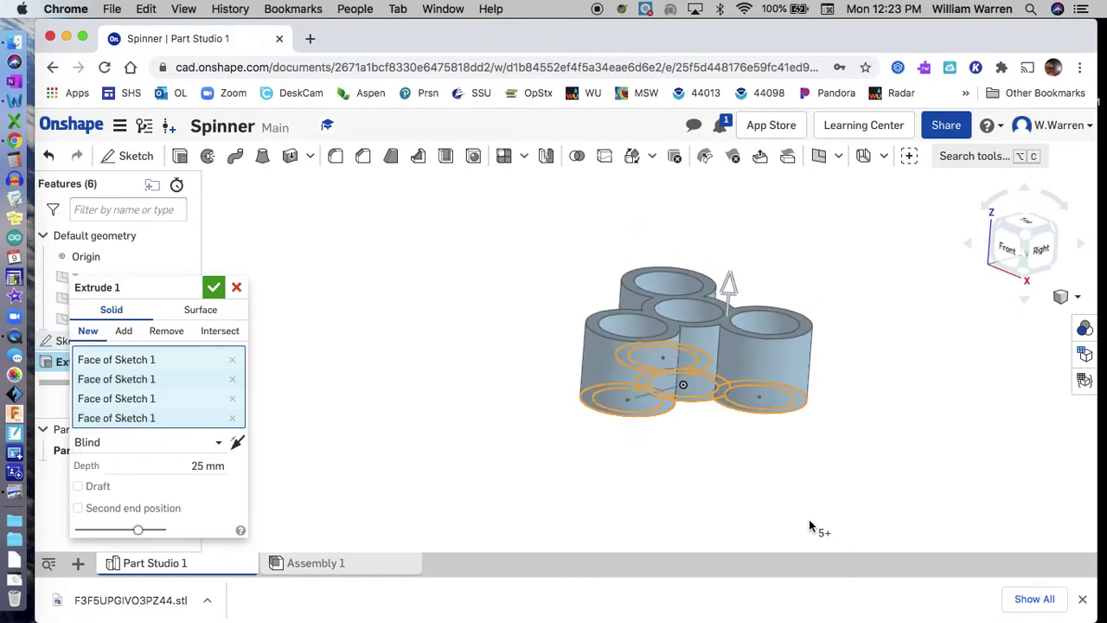
key("Left")
key("Left")
key("Left")
key("Left")
key("Left")
key("Left")
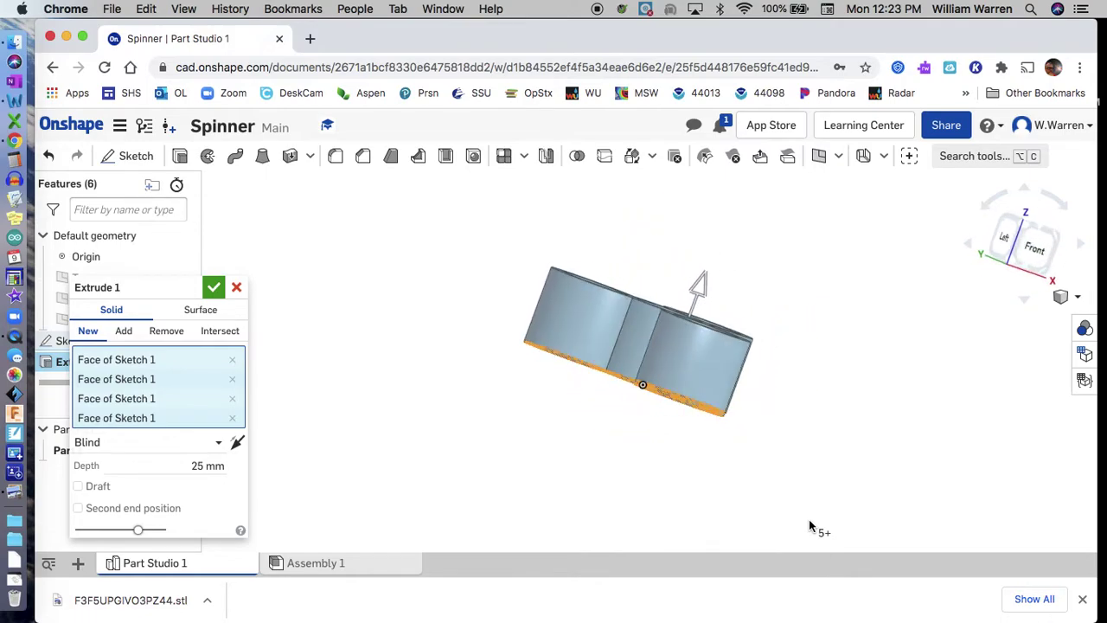
key("shift+7")
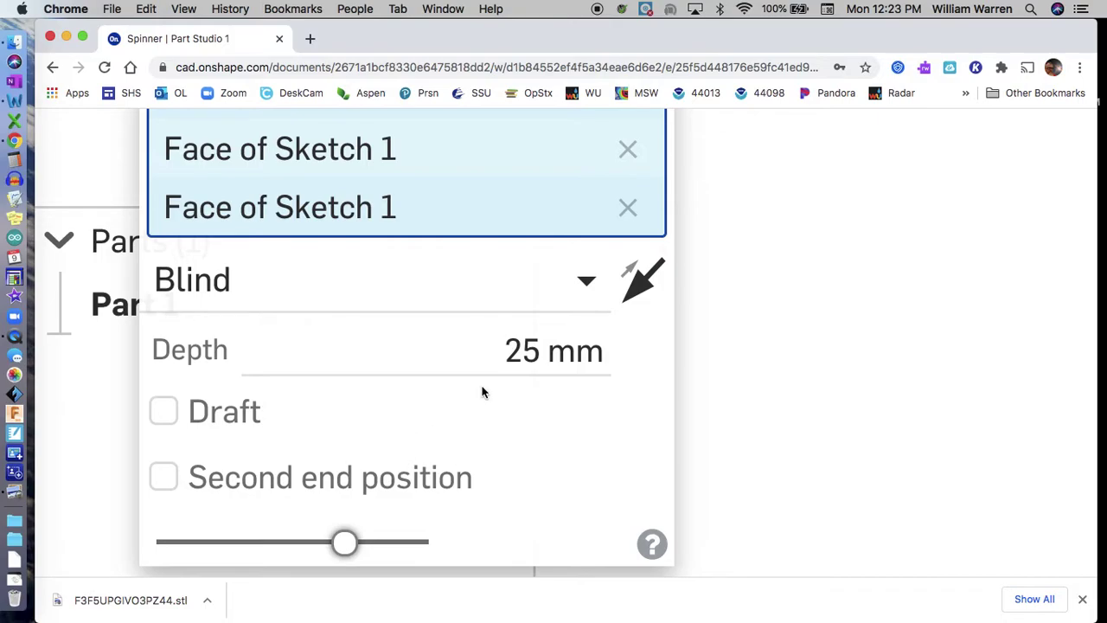
Set the extrude depth to 10 mm and confirm Extrude 1.
left_click(519, 358)
type("1")
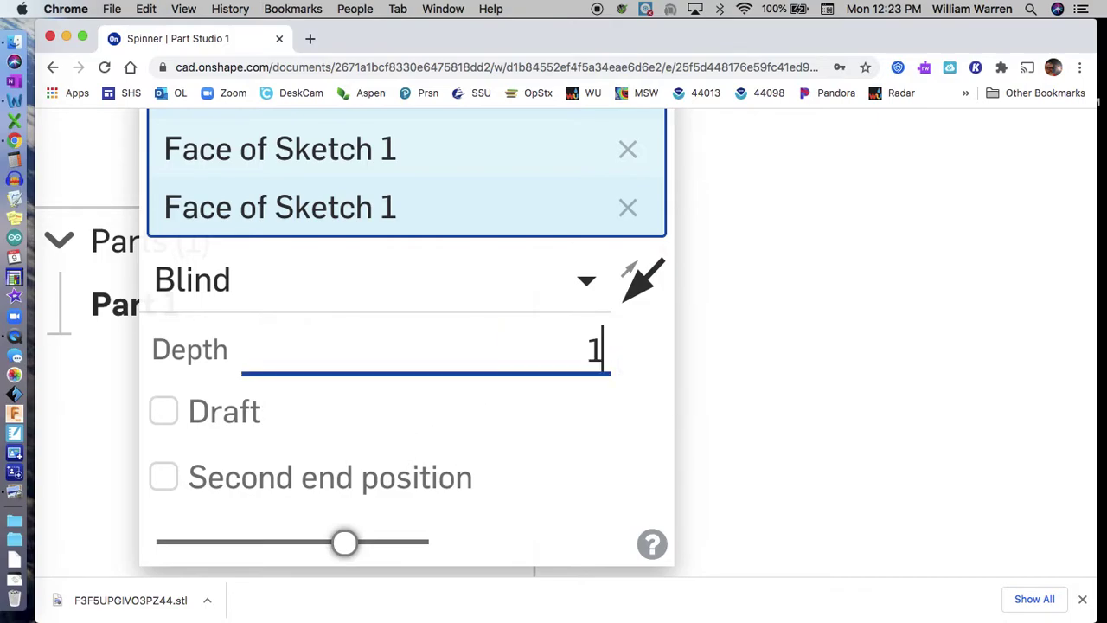
type("0 mm")
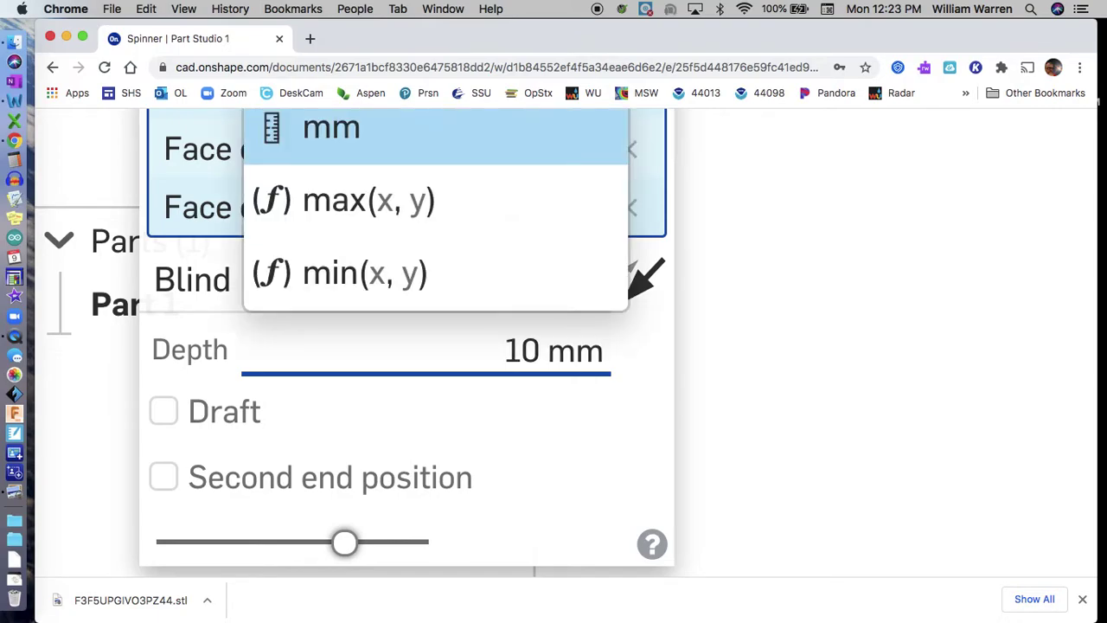
key("Return")
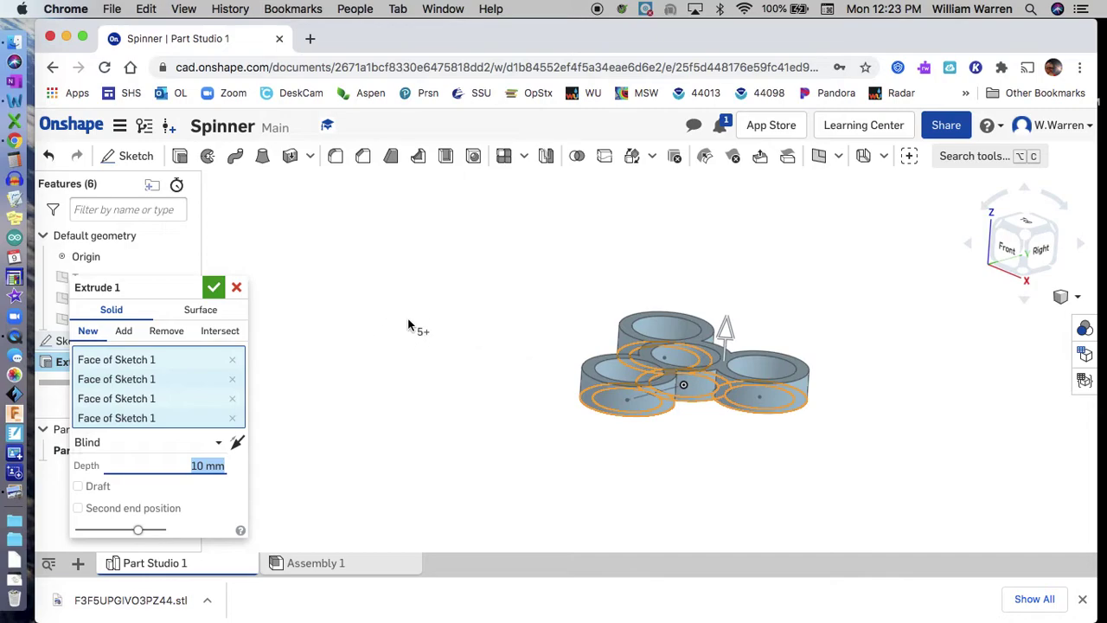
type("8")
key("Return")
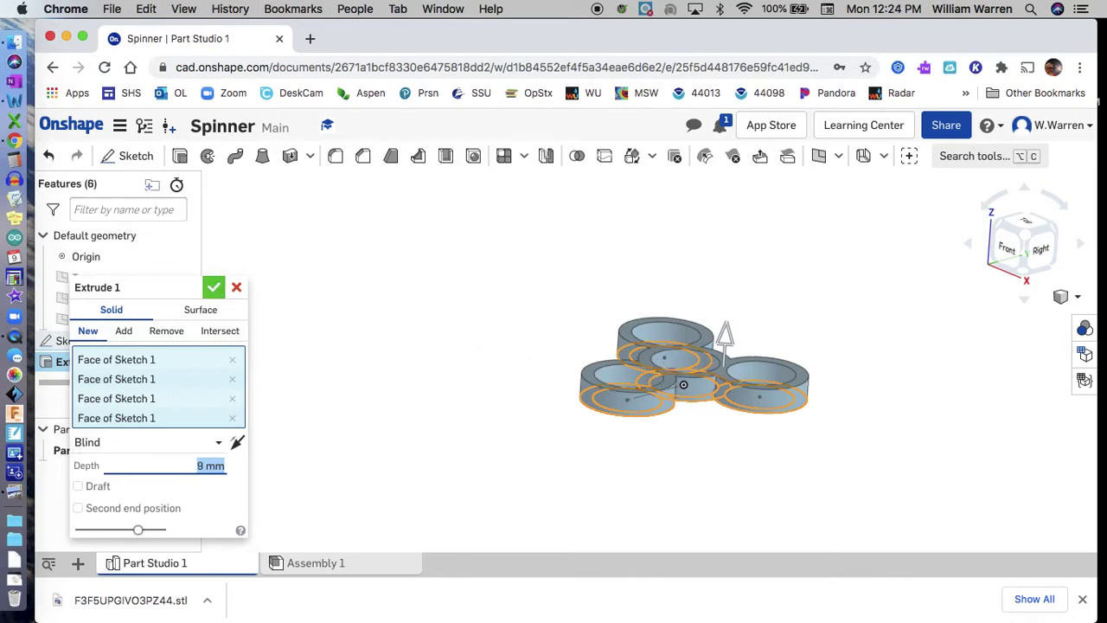
Accept the 10 mm Extrude 1, then inspect the spinner's ring joints from top, isometric and oblique views.
left_click(214, 287)
key("shift+5")
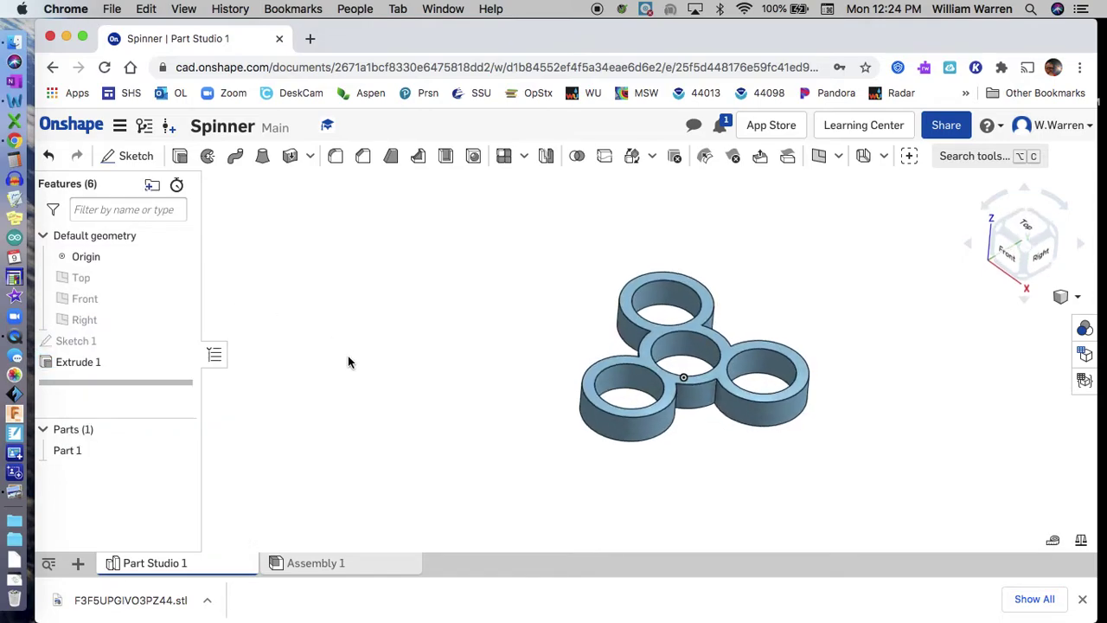
key("shift+7")
key("shift+5")
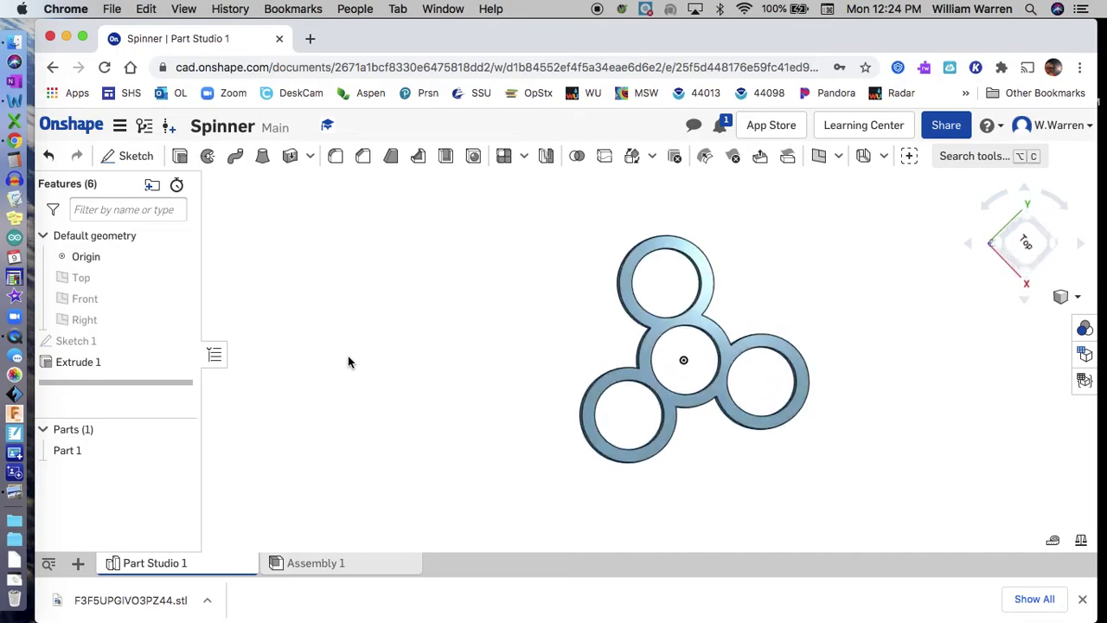
key("shift+7")
key("shift+Right")
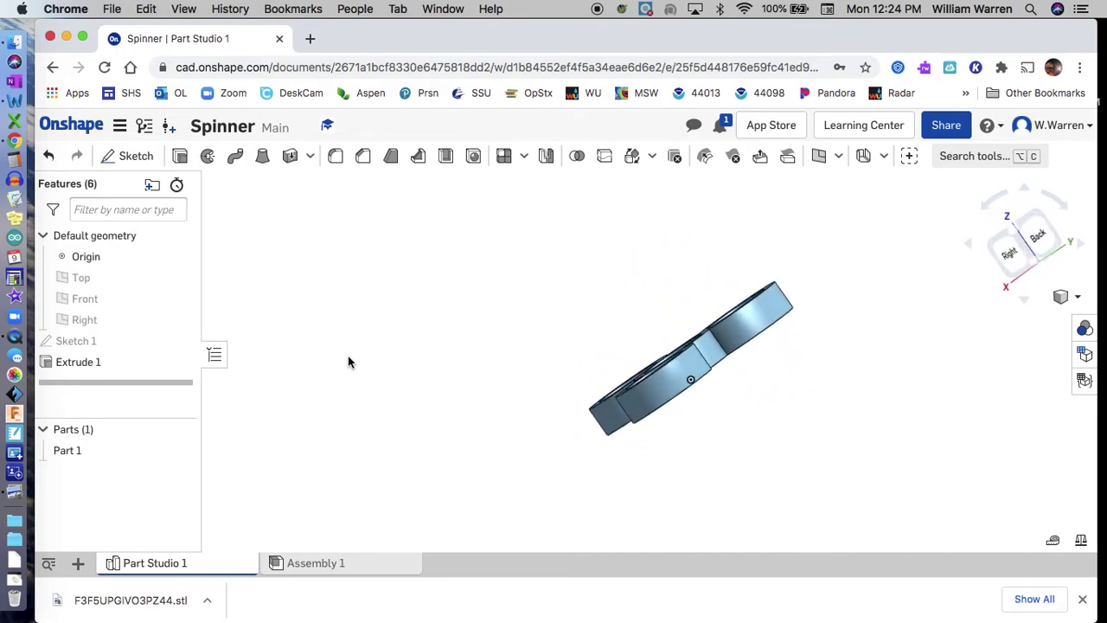
key("Down")
key("Down")
key("Down")
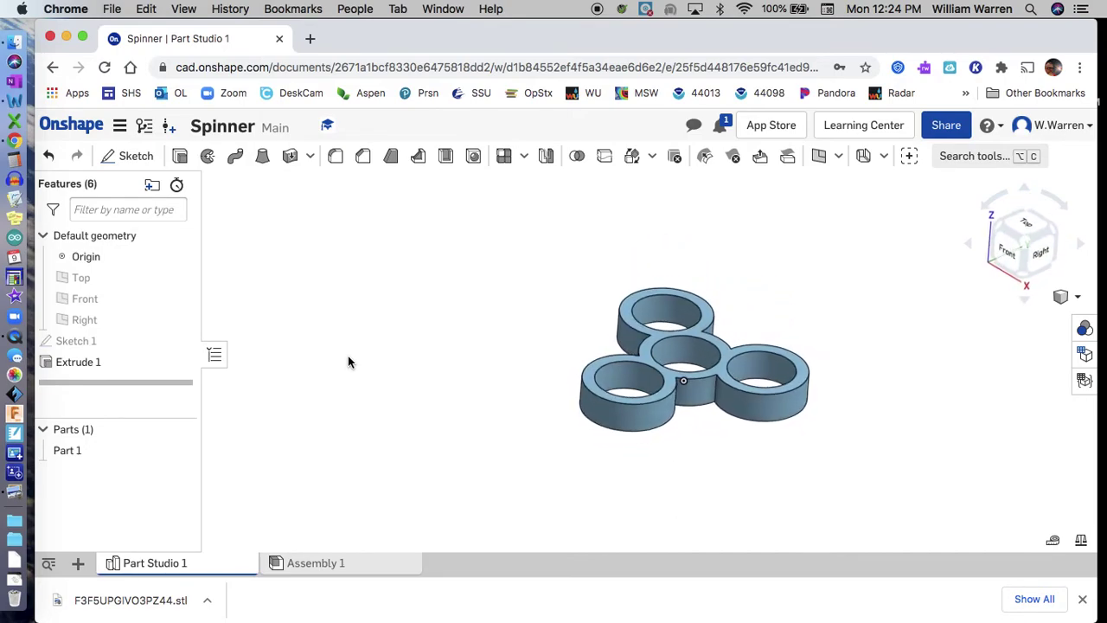
key("Right")
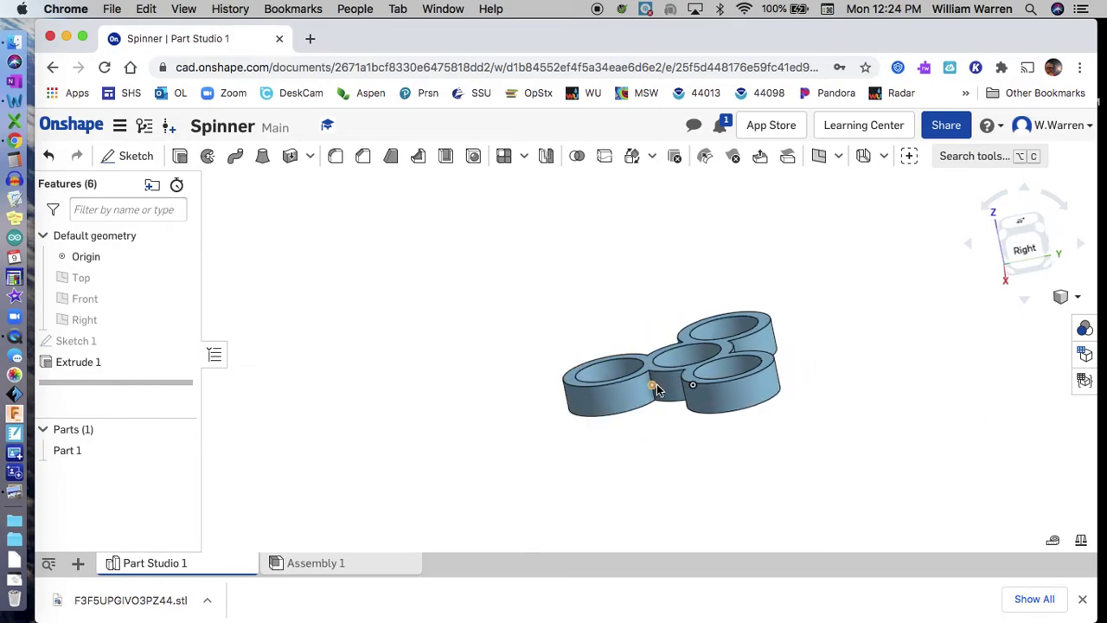
scroll(657, 386, "up", 2)
scroll(660, 386, "up", 5)
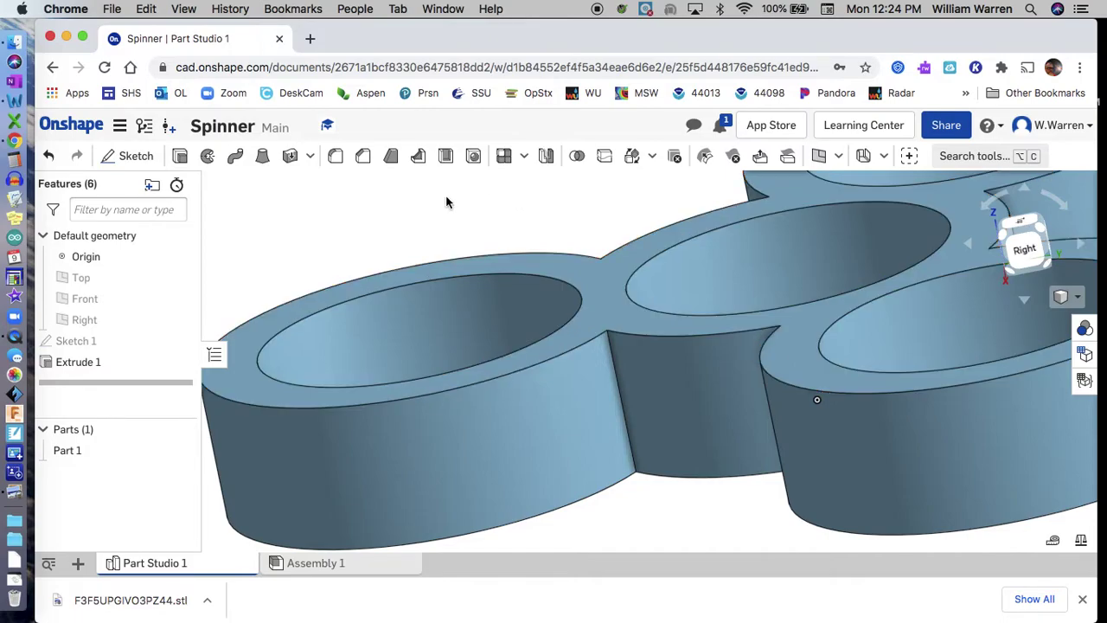
Start a fillet and select the first two edges where the rings meet the hub.
left_click(336, 157)
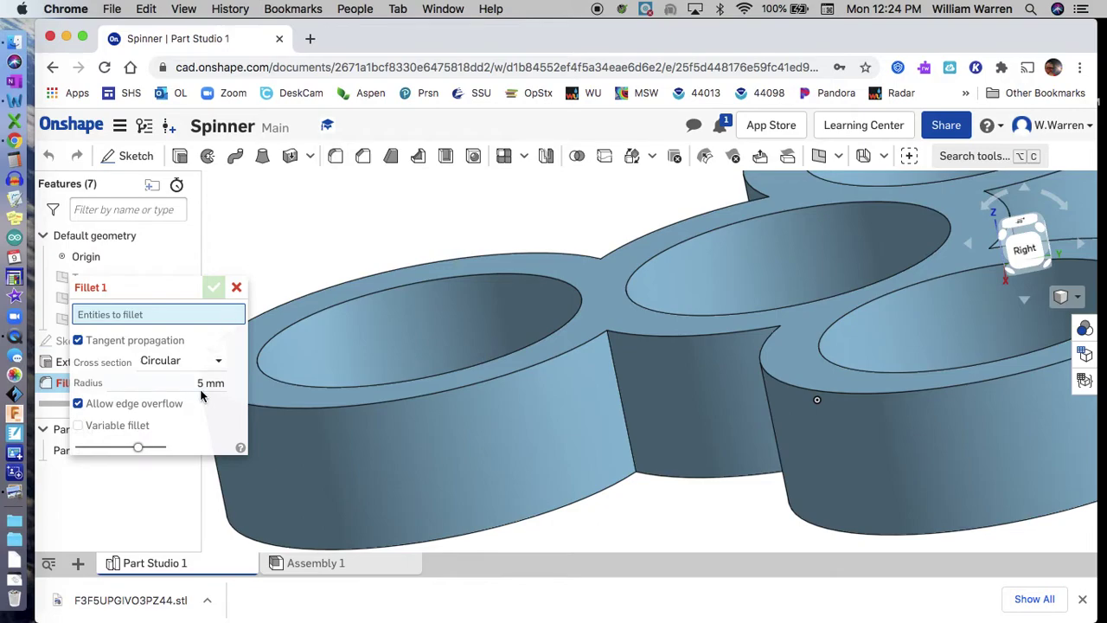
left_click(626, 423)
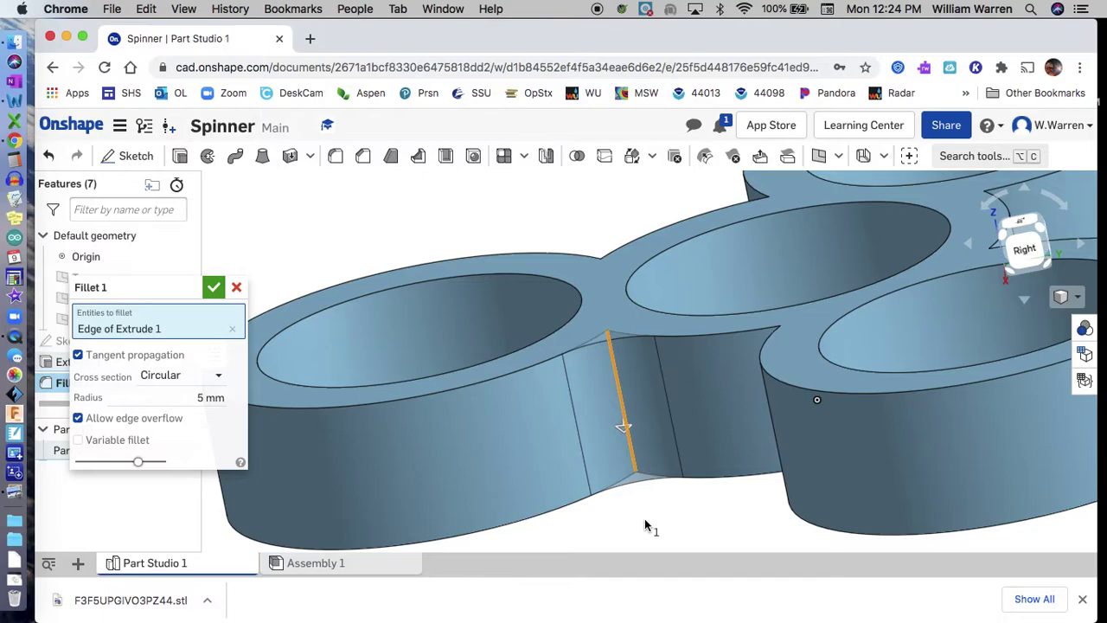
key("Right")
key("Right")
key("Right")
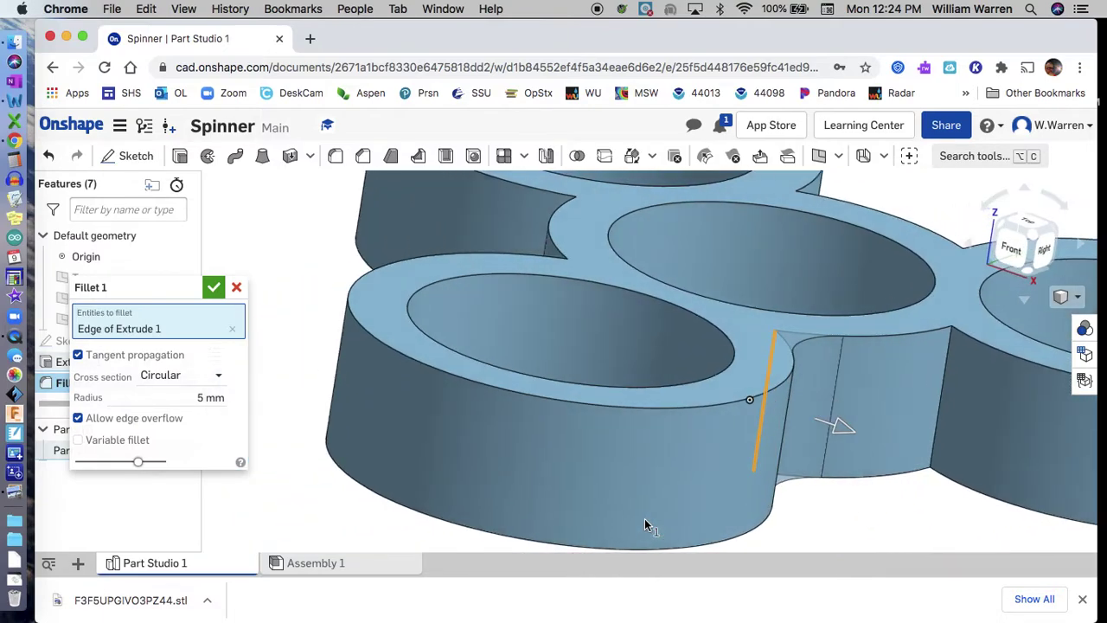
left_click(940, 408)
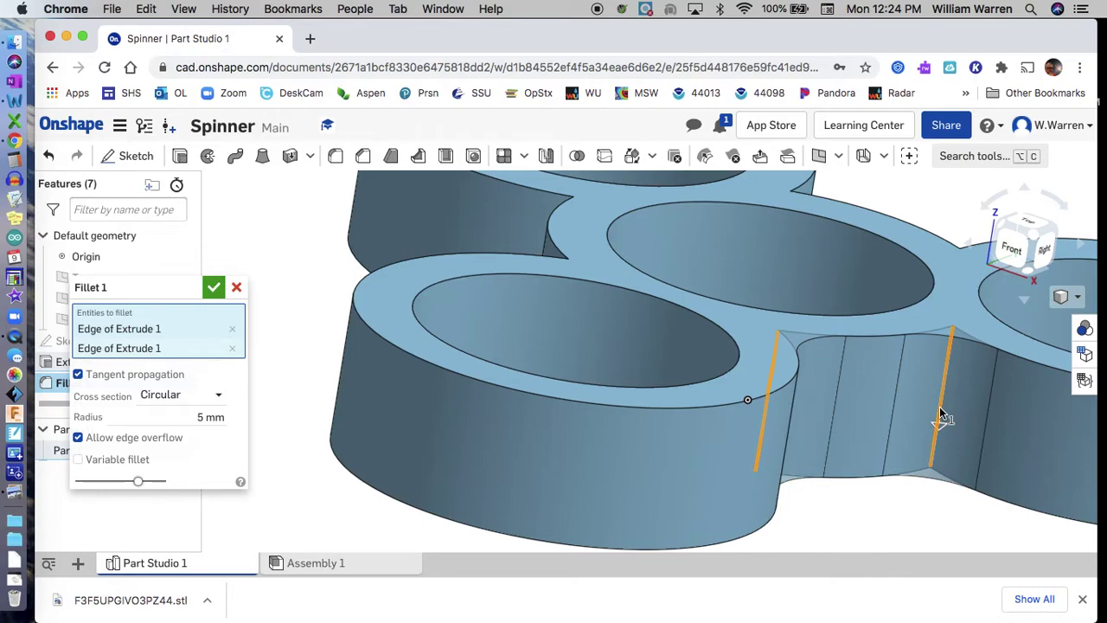
scroll(941, 413, "down", 5)
key("Down")
key("Down")
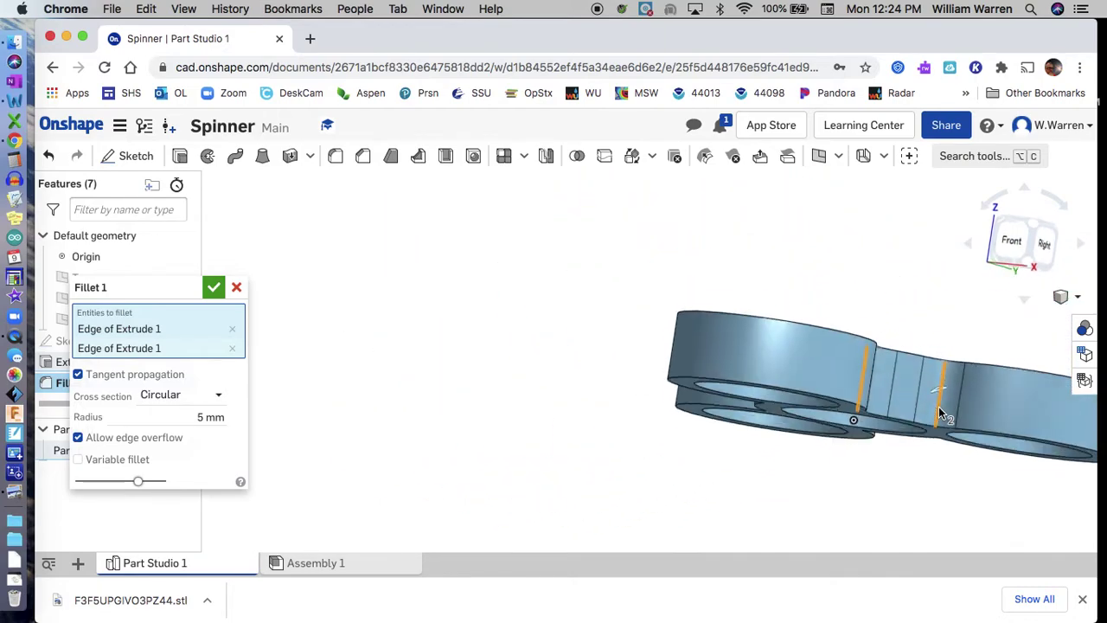
key("Up")
key("Up")
key("Up")
key("Up")
key("Up")
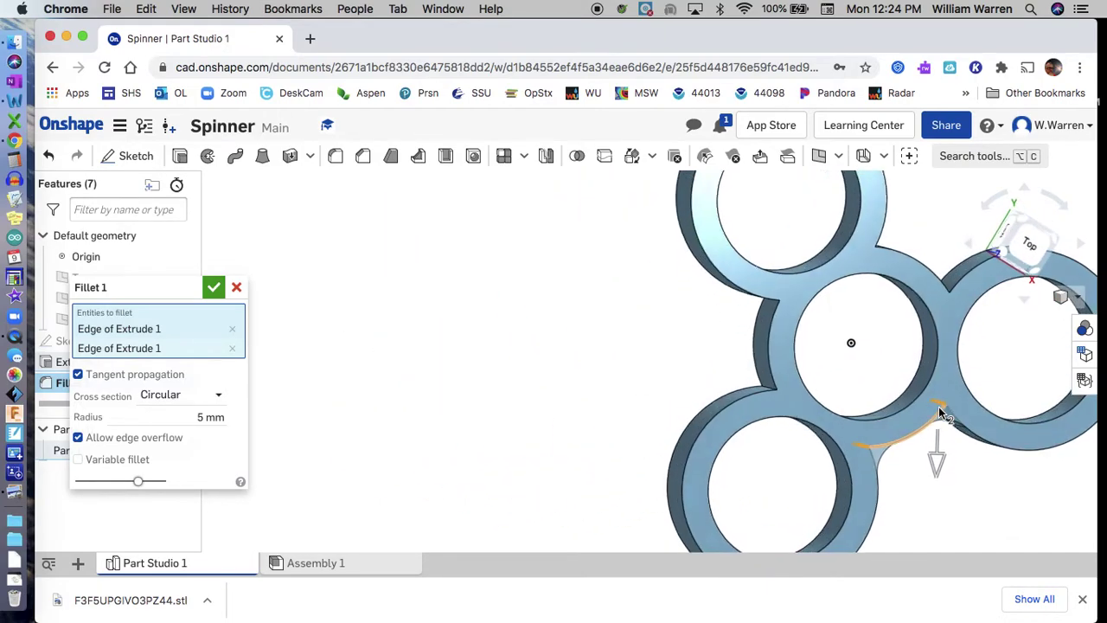
key("Down")
key("Down")
key("Right")
key("Right")
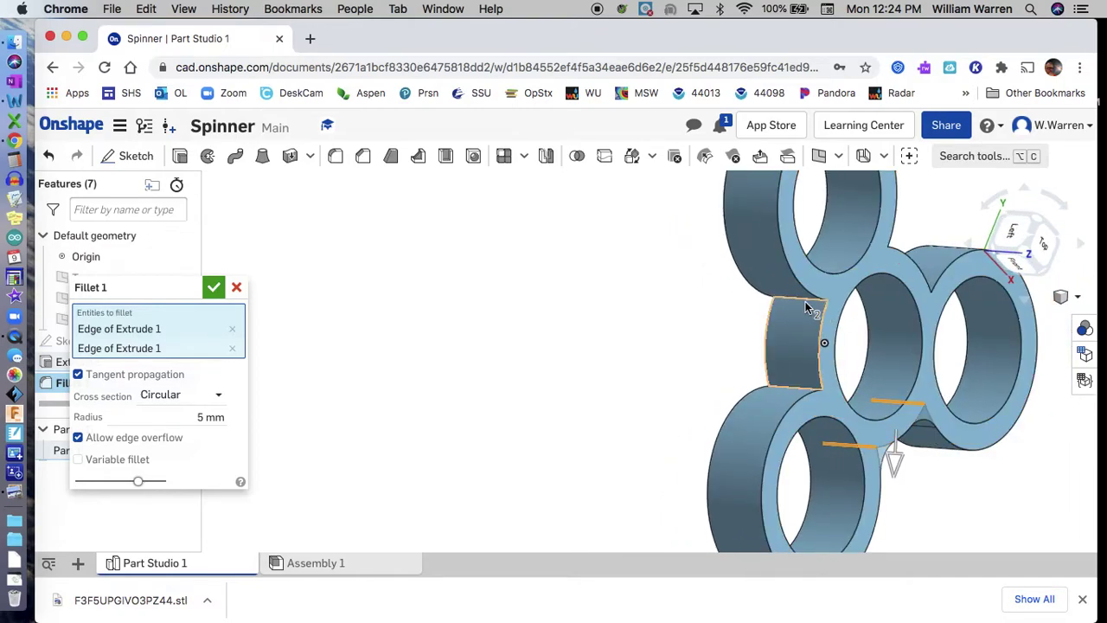
Add three more ring-to-hub join edges and commit the 5 mm Fillet 1.
left_click(805, 300)
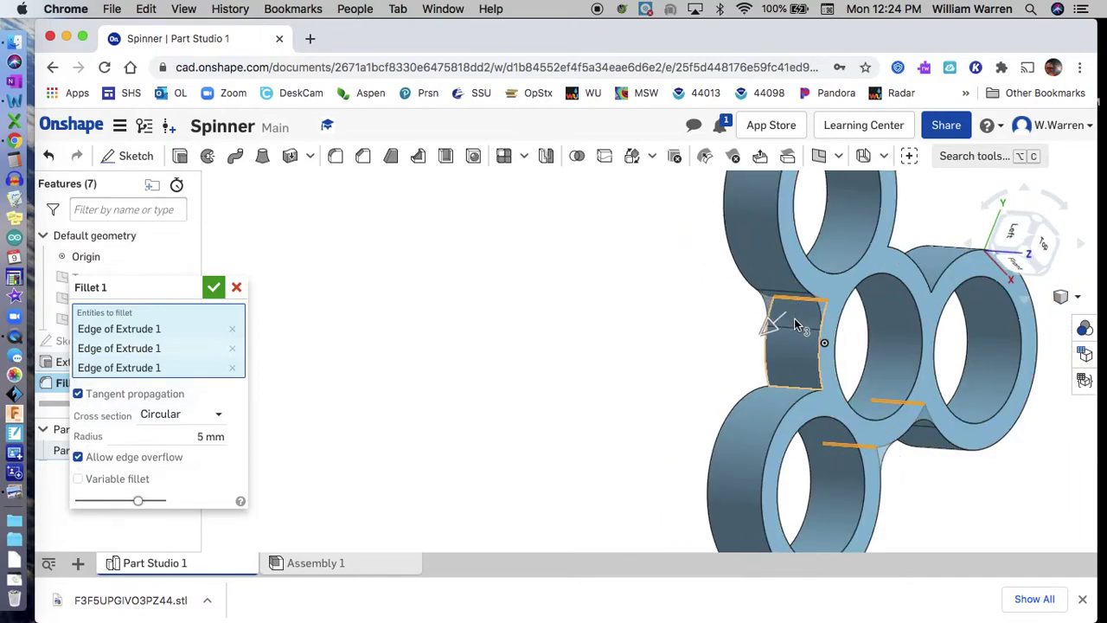
left_click(783, 389)
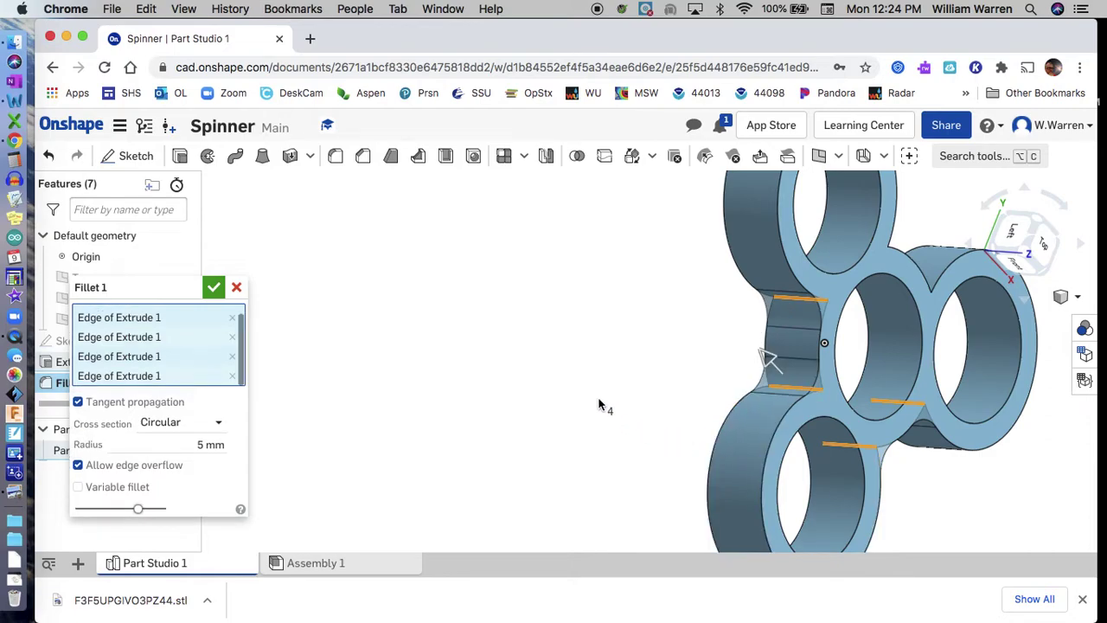
key("Left")
key("Left")
key("Left")
key("Left")
key("Left")
key("Left")
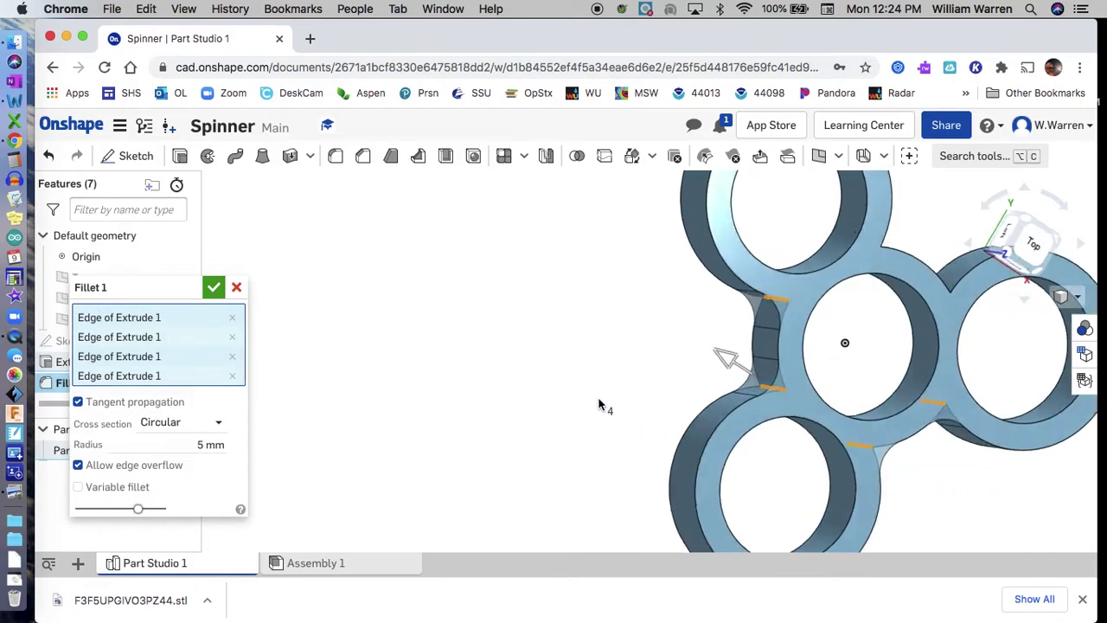
key("Left")
key("Left")
key("Left")
key("Left")
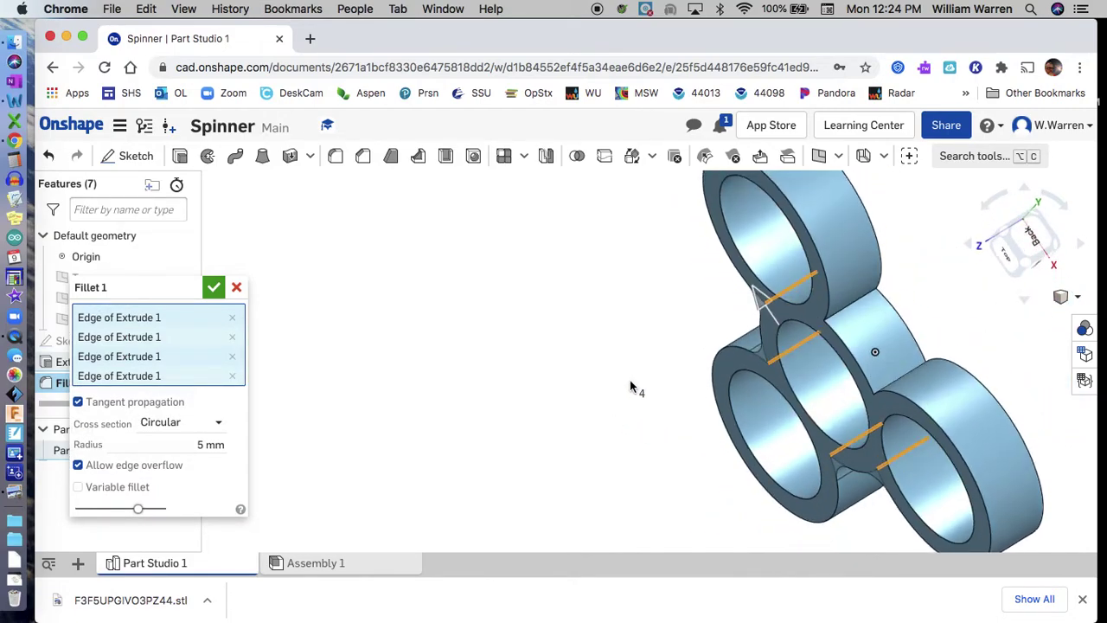
left_click(870, 326)
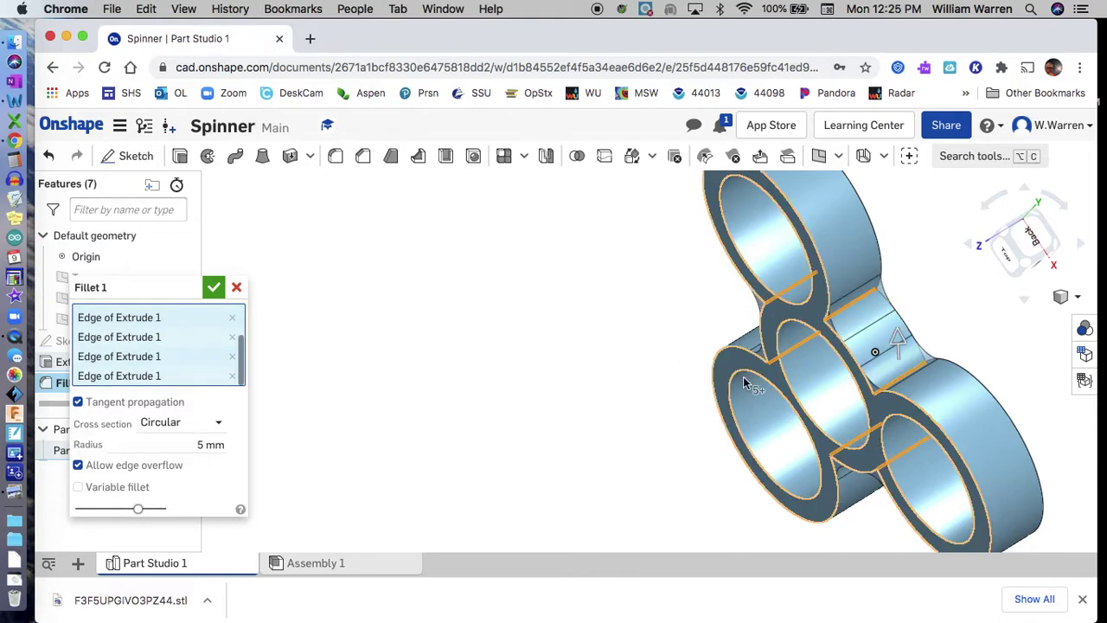
key("n")
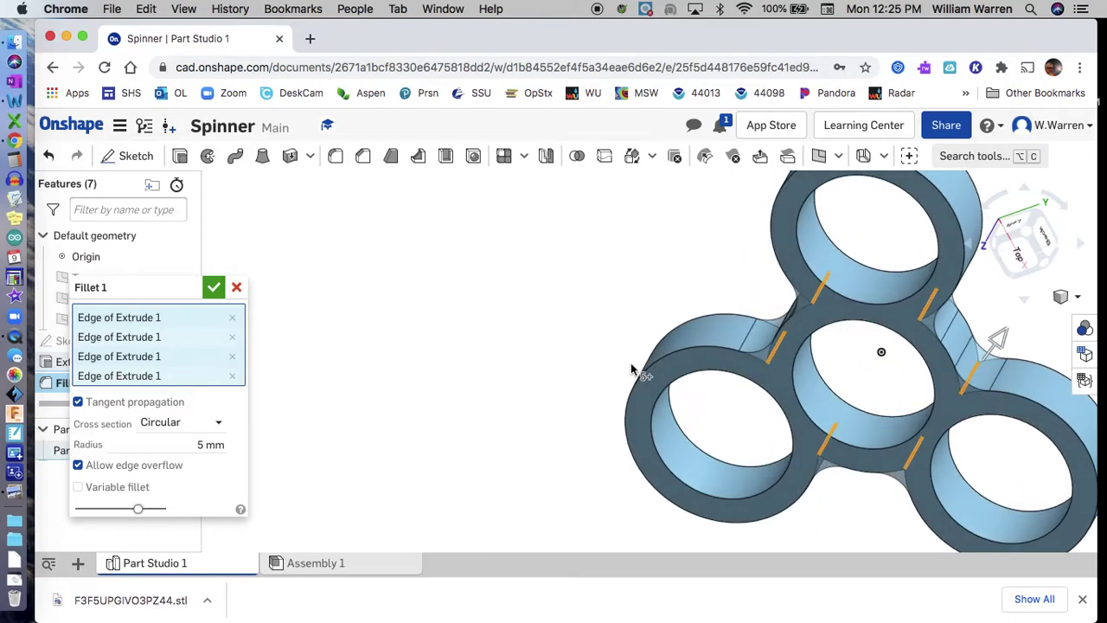
key("shift+7")
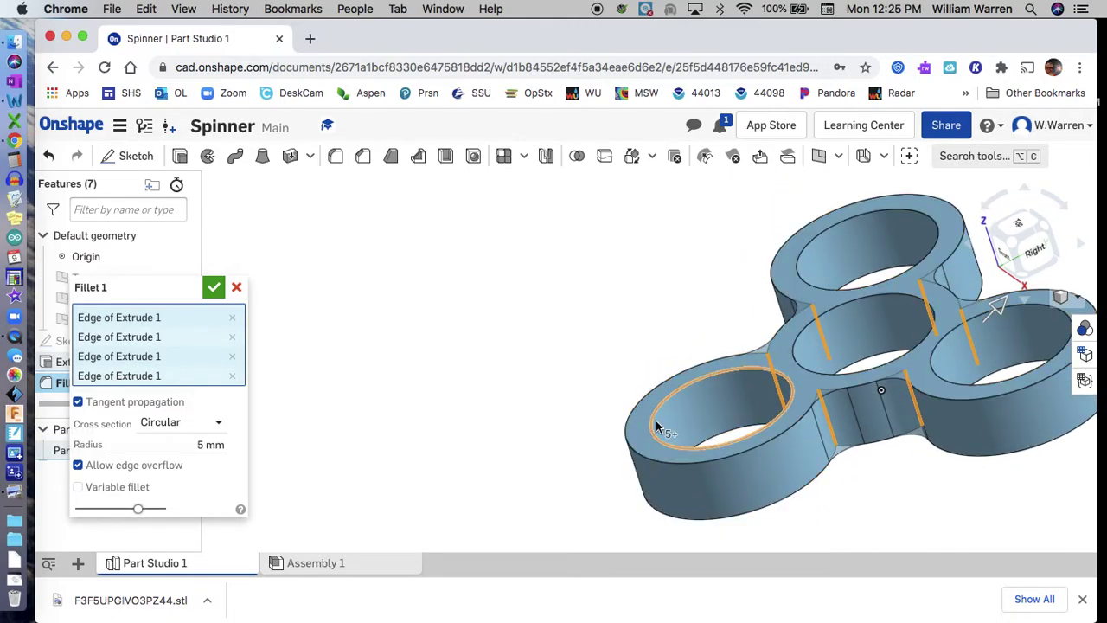
left_click(213, 287)
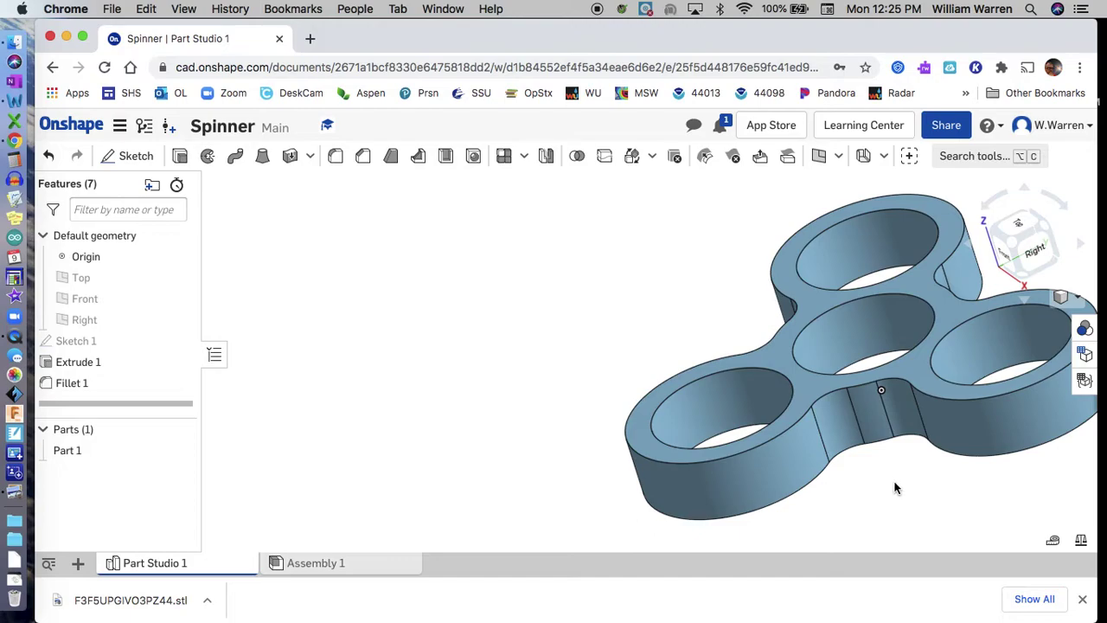
From the isometric view, box-select the entire filleted three-ring spinner.
scroll(895, 487, "down", 3)
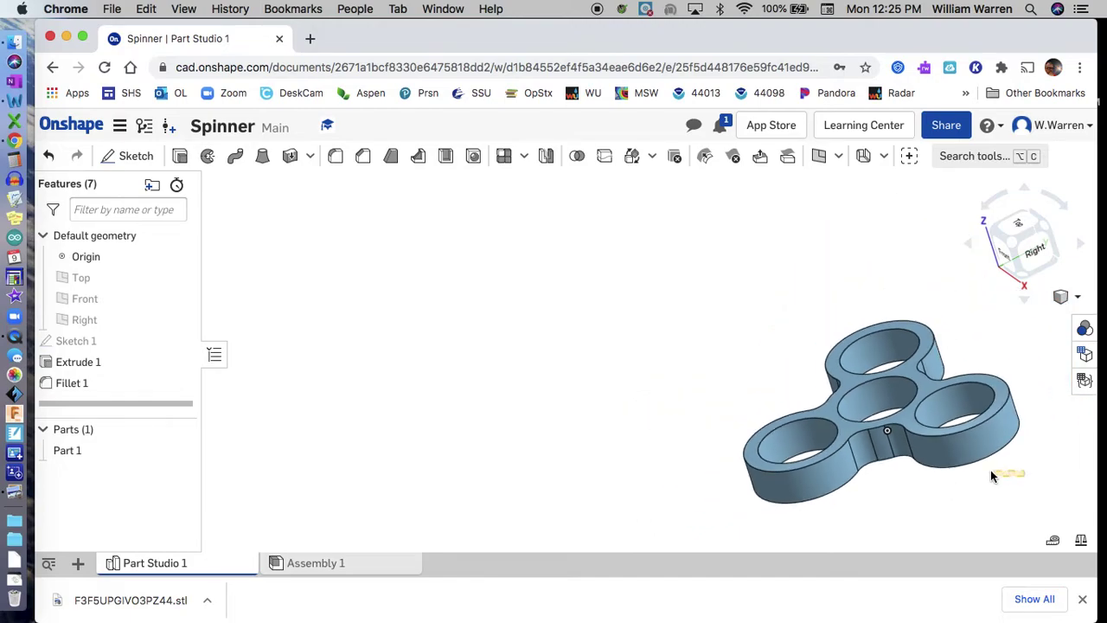
key("shift+7")
right_click_drag(855, 371, 1021, 403)
scroll(1042, 402, "up", 3)
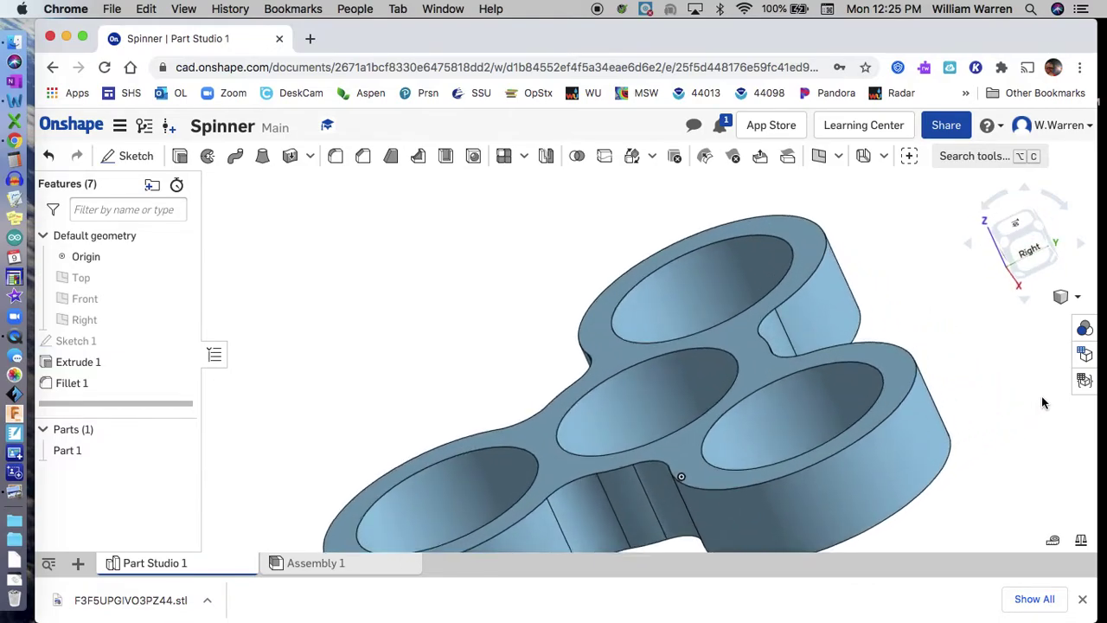
scroll(1043, 402, "down", 6)
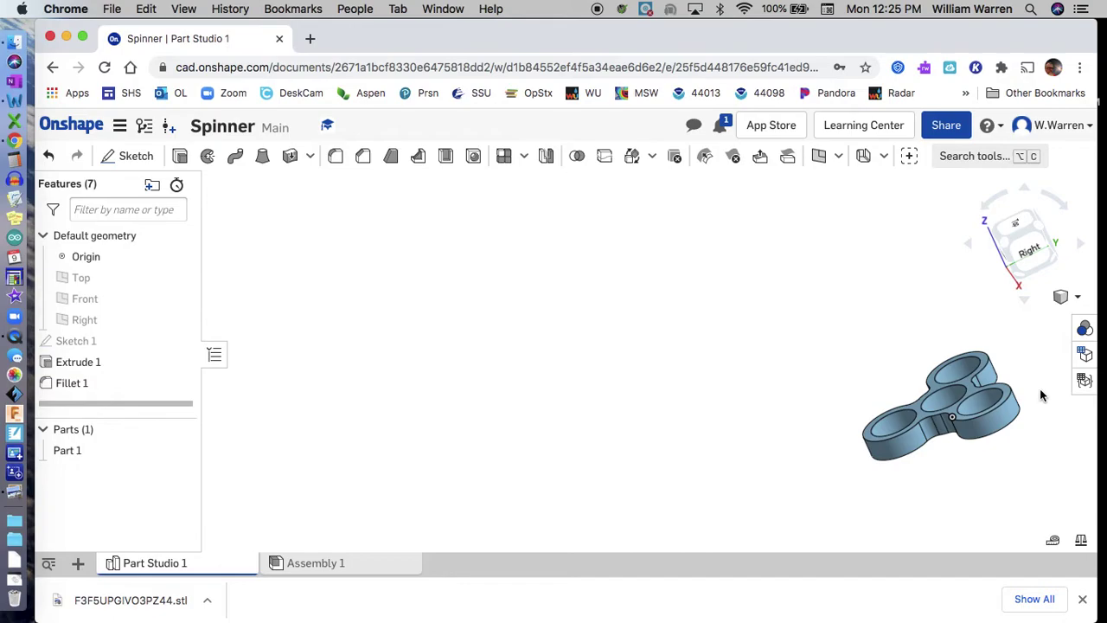
scroll(1040, 392, "up", 3)
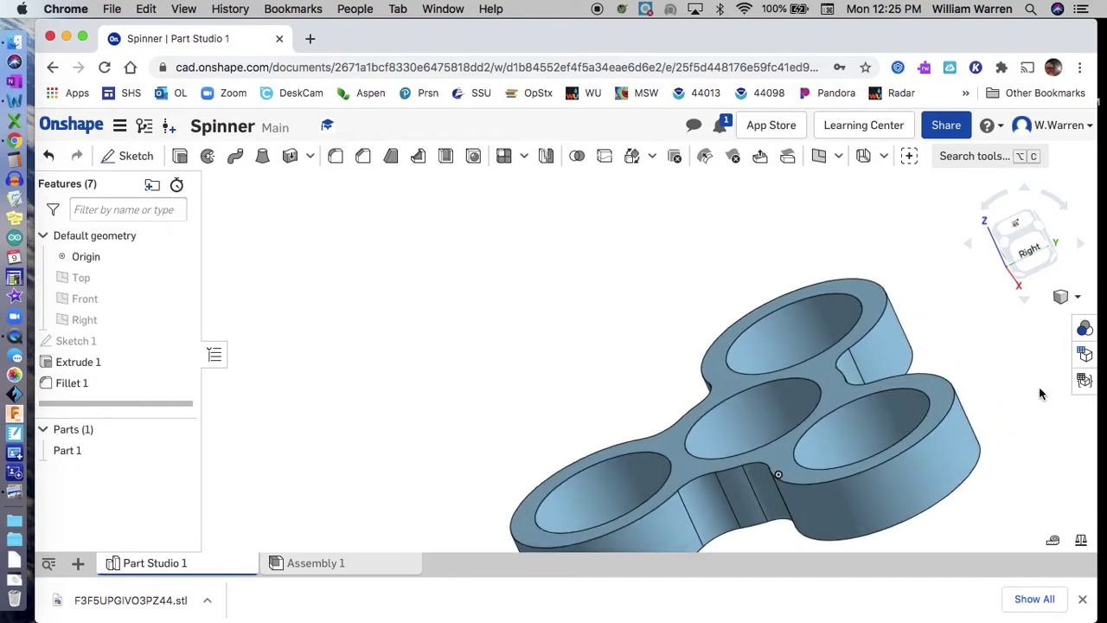
scroll(1038, 390, "down", 4)
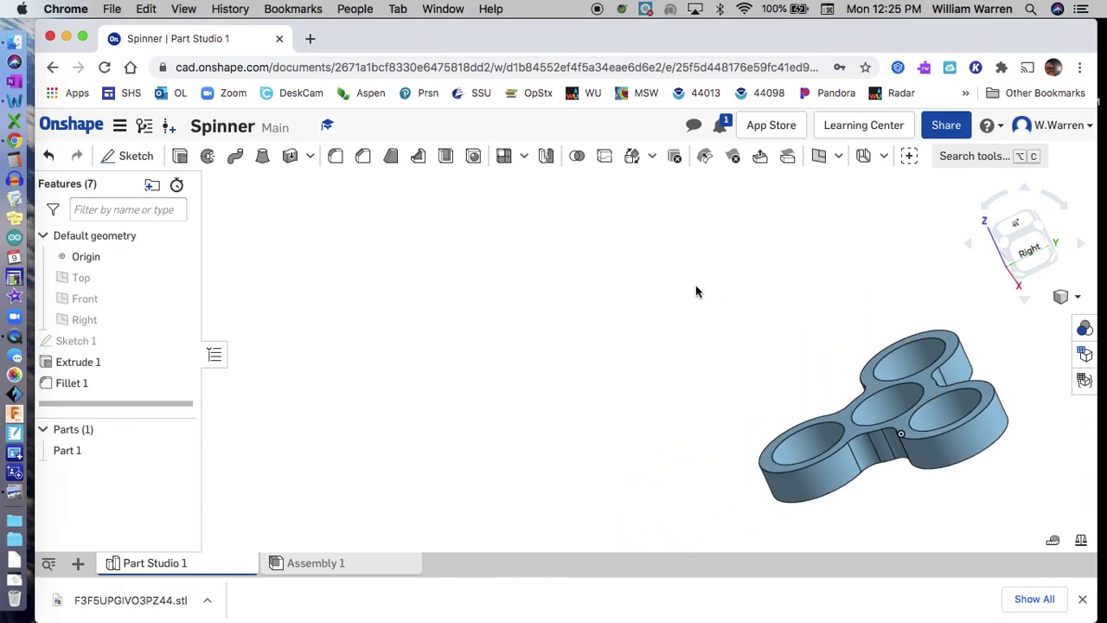
left_click_drag(609, 288, 1022, 520)
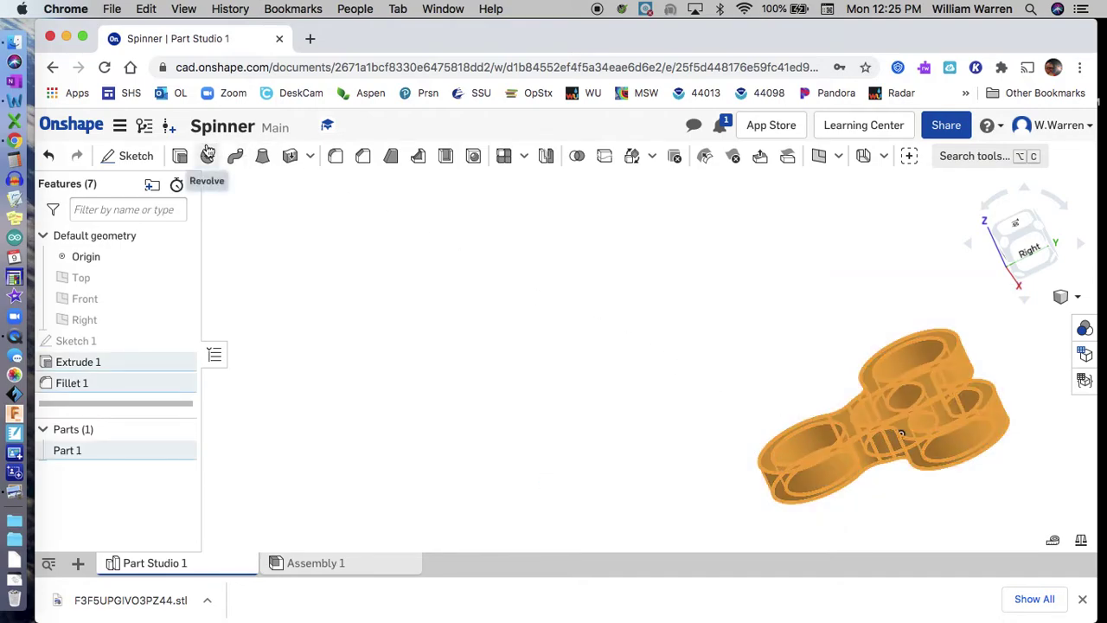
Round all selected spinner edges with a 1 mm fillet as Fillet 2.
left_click(334, 157)
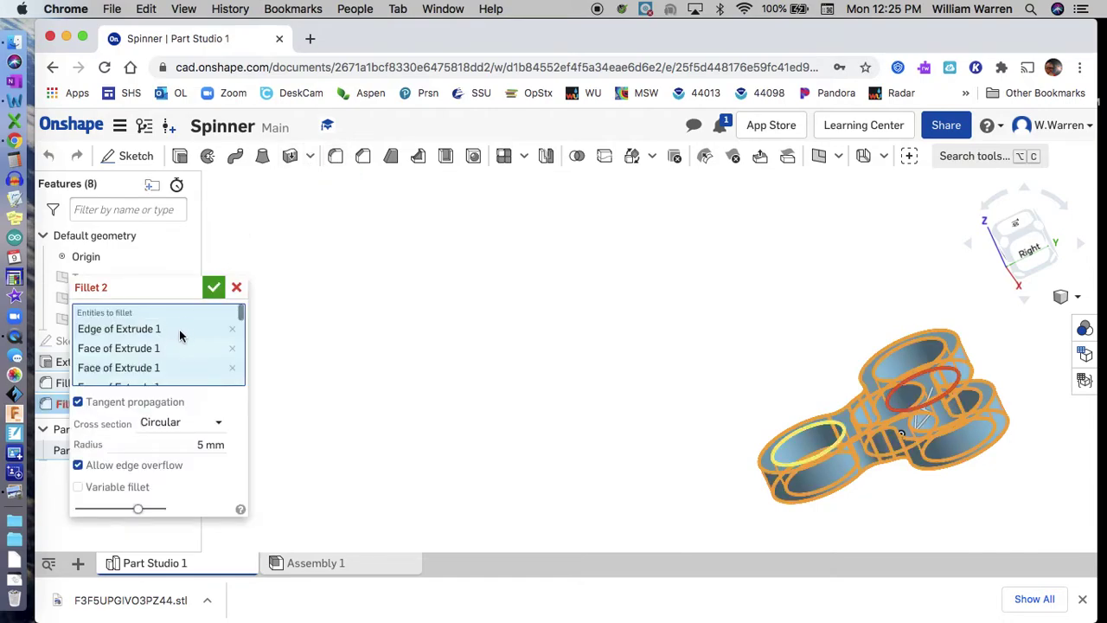
left_click(200, 445)
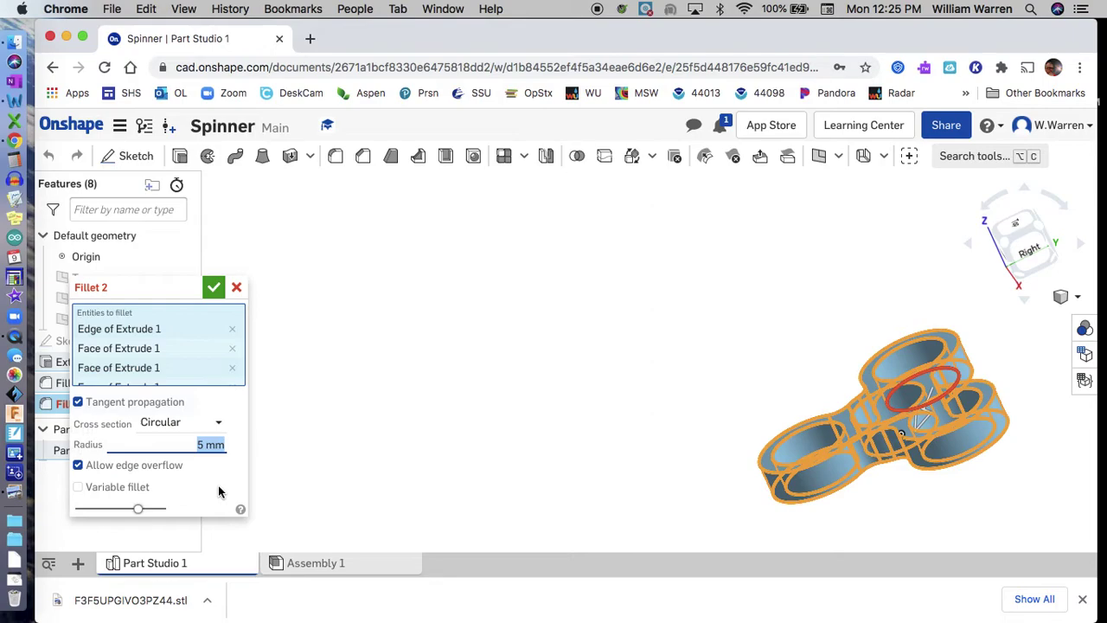
type("1 mm")
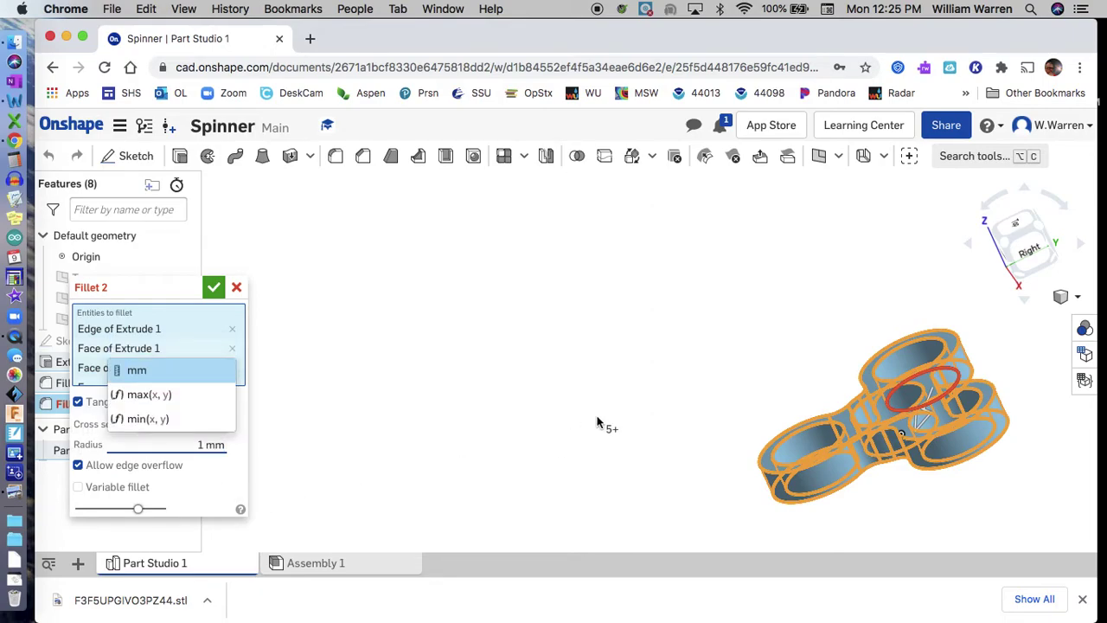
left_click(215, 286)
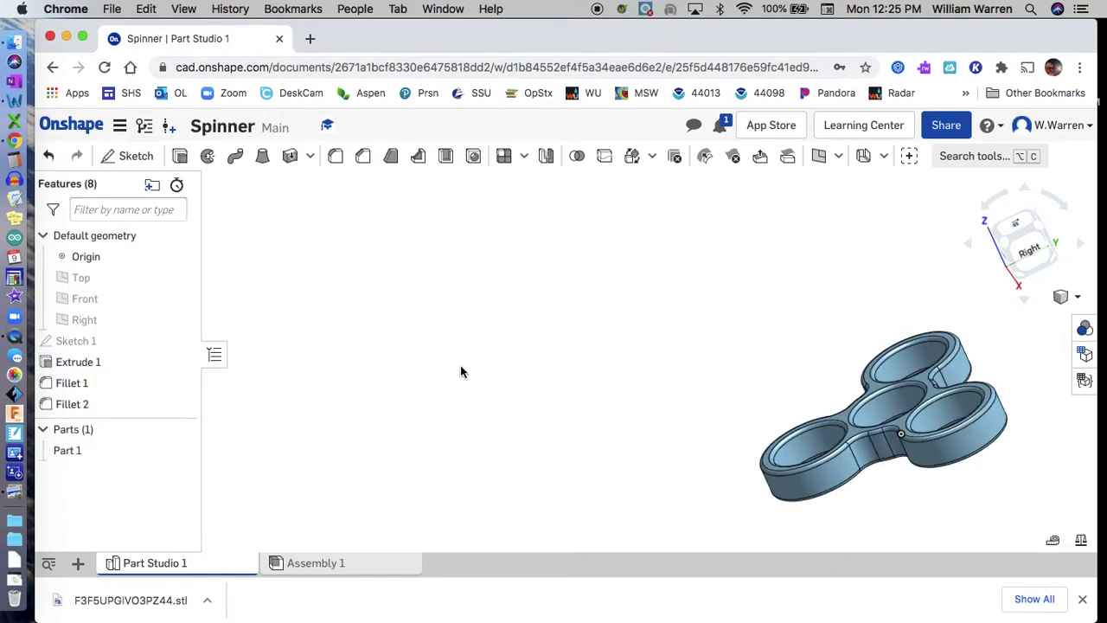
key("shift+6")
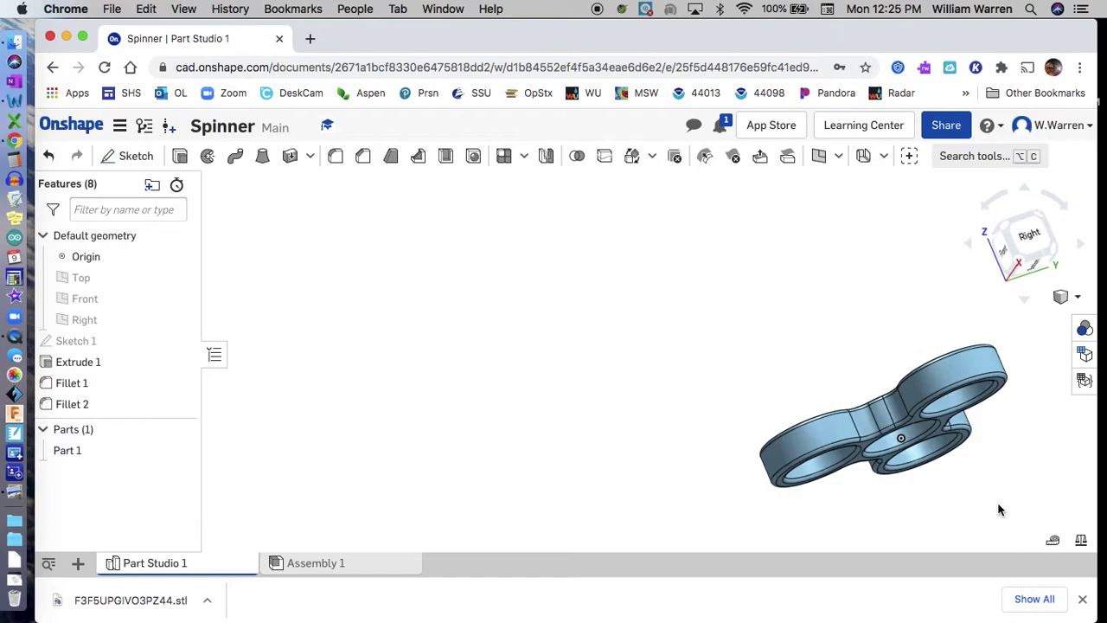
key("Down")
key("Down")
key("Down")
key("Down")
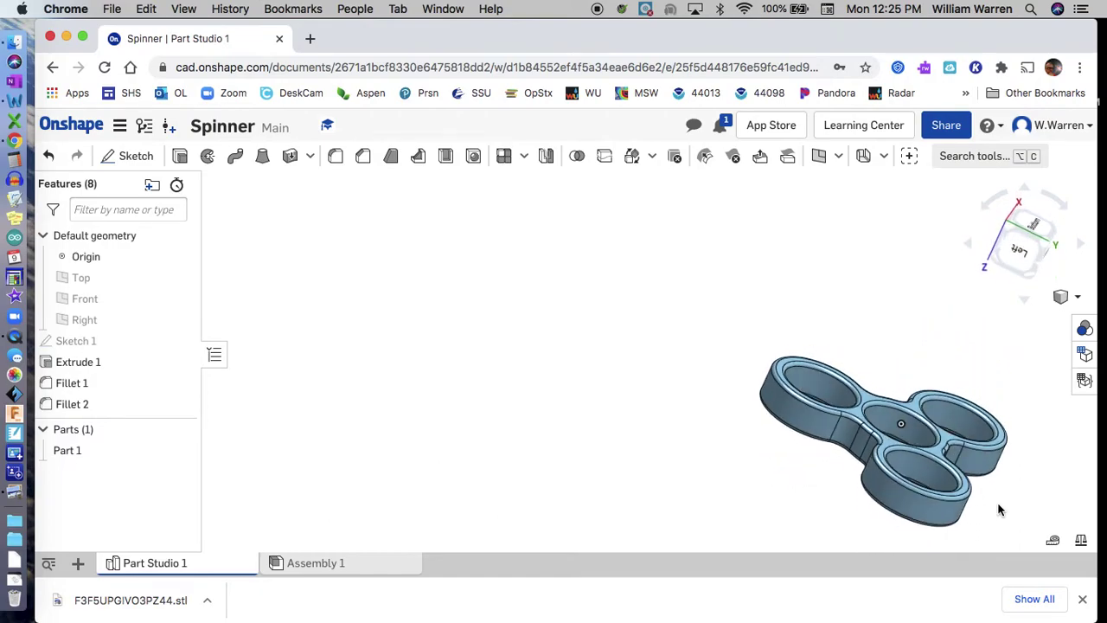
key("Down")
key("Down")
key("Down")
key("Down")
key("Down")
key("Down")
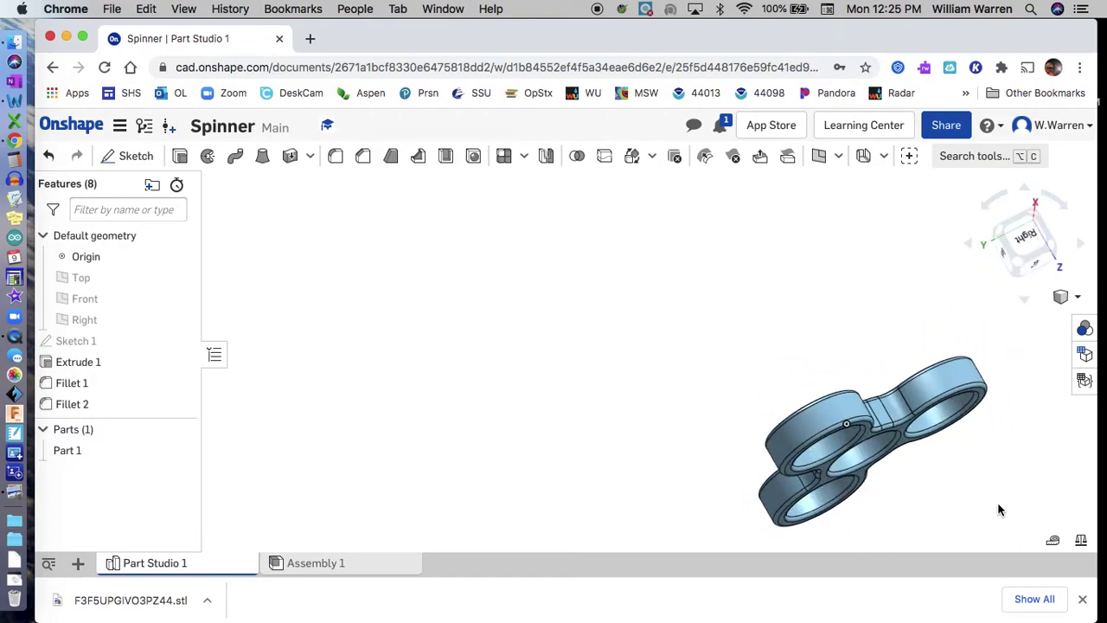
key("Down")
key("Down")
key("Down")
key("Down")
key("Down")
key("Down")
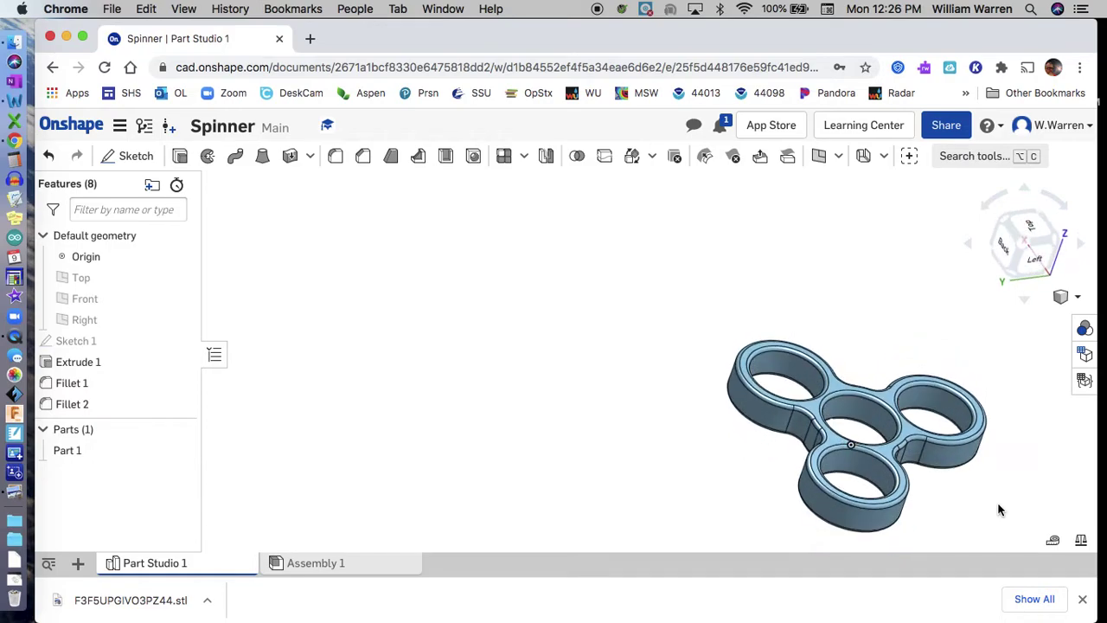
key("Down")
key("Down")
key("Down")
key("Down")
key("Down")
key("Down")
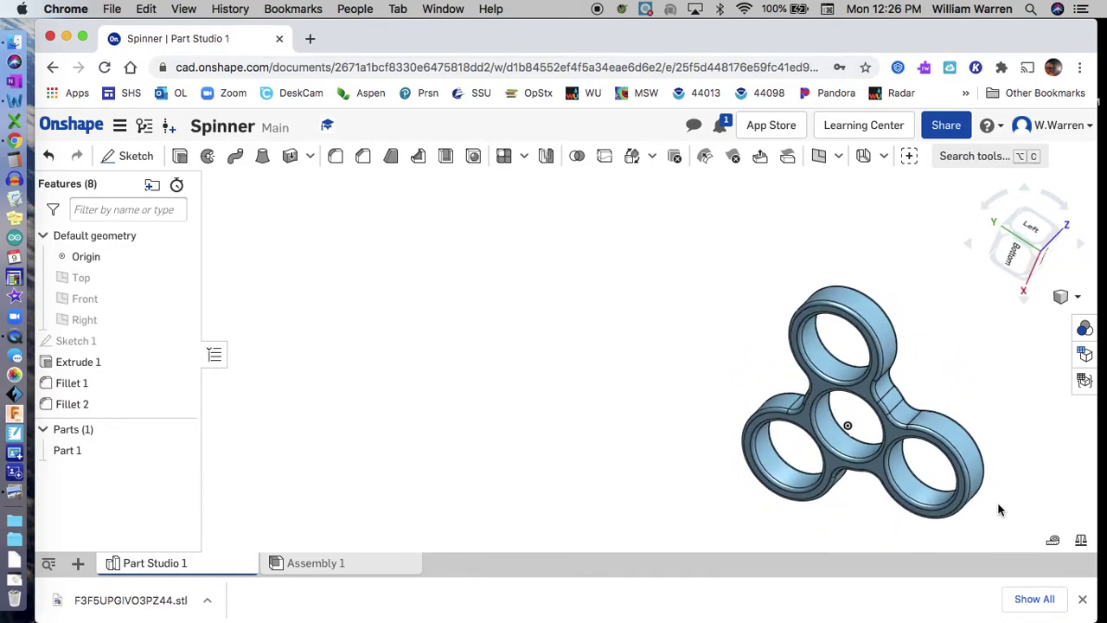
key("Down")
key("Down")
key("Down")
key("Down")
key("Down")
key("Down")
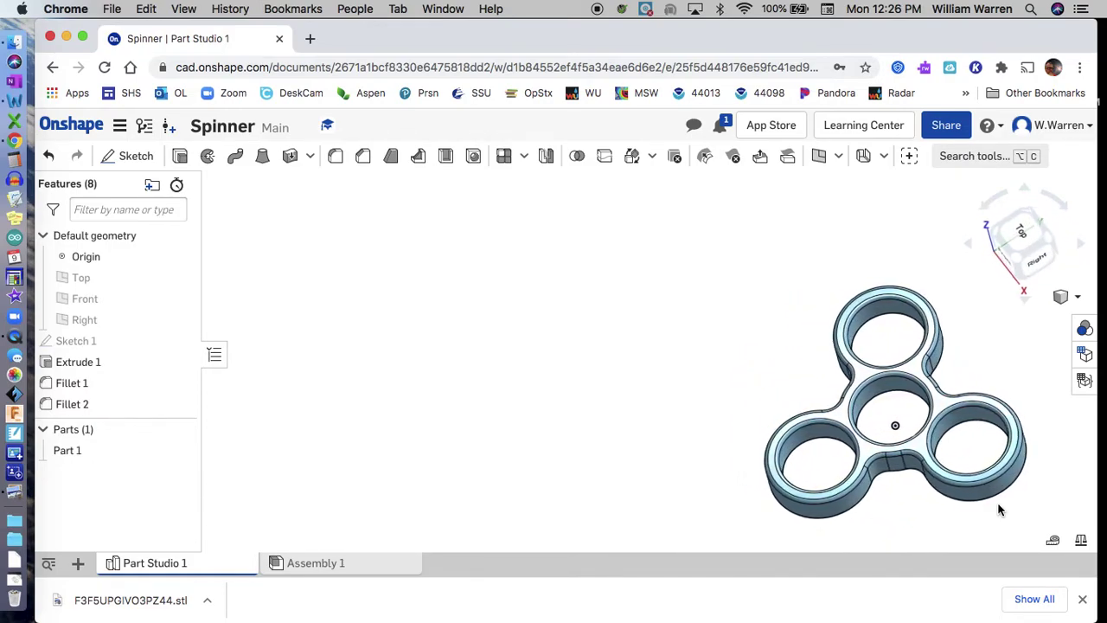
key("Down")
key("Down")
key("Down")
key("Down")
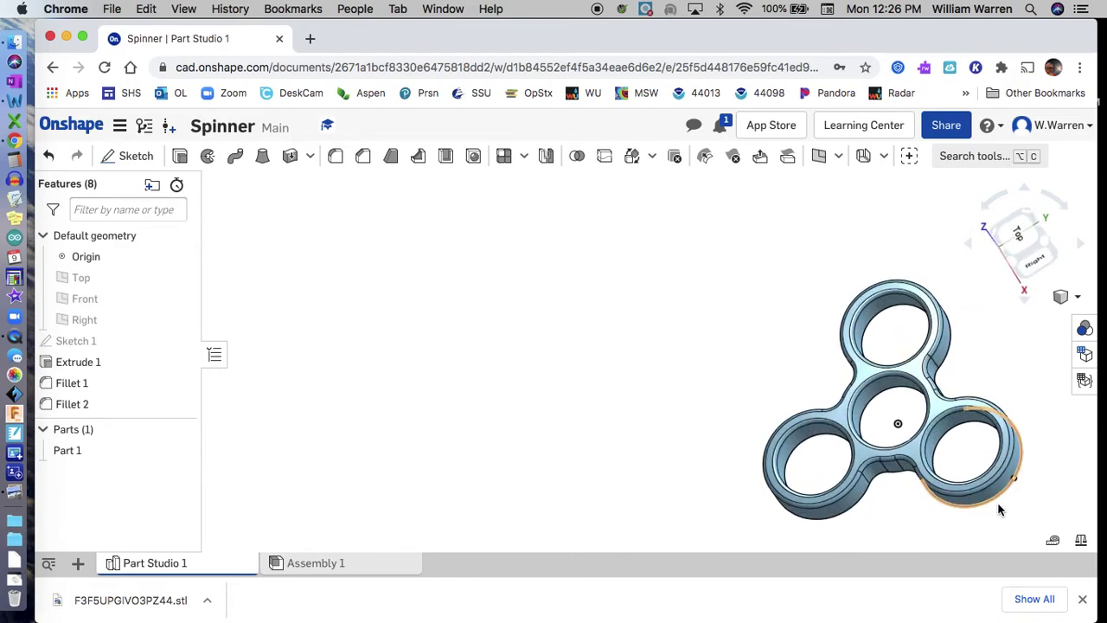
key("Down")
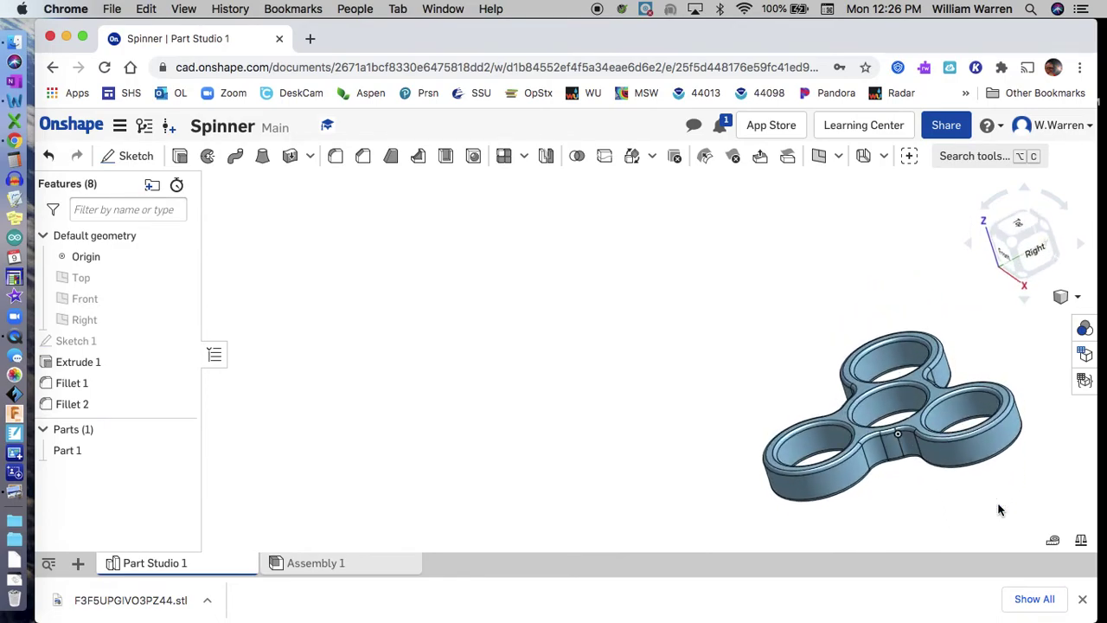
key("Down")
key("Down")
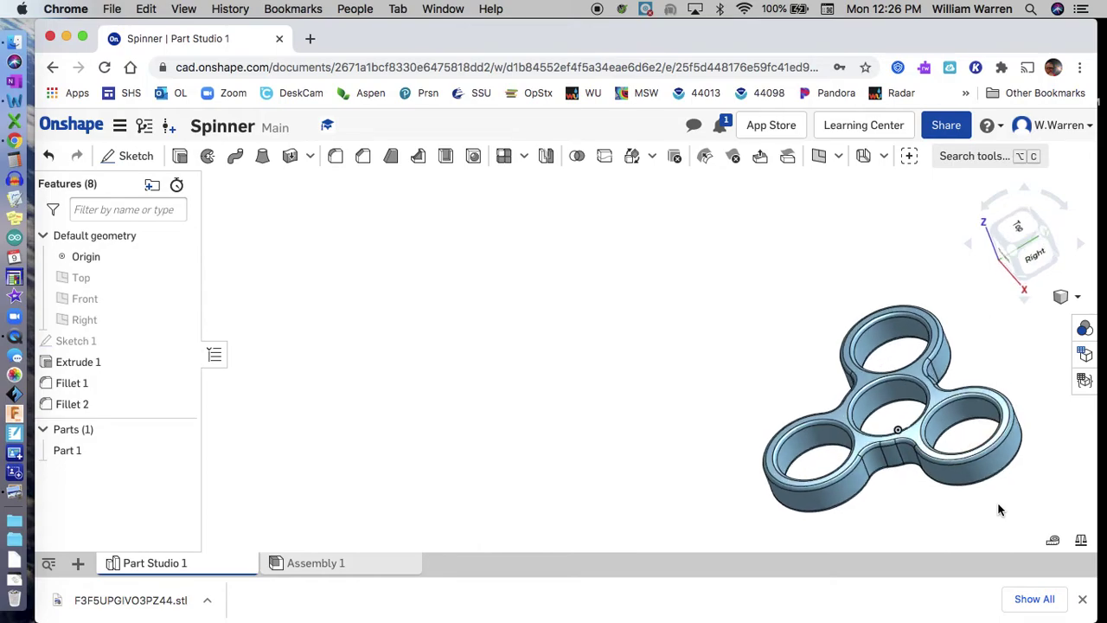
key("Down")
key("Down")
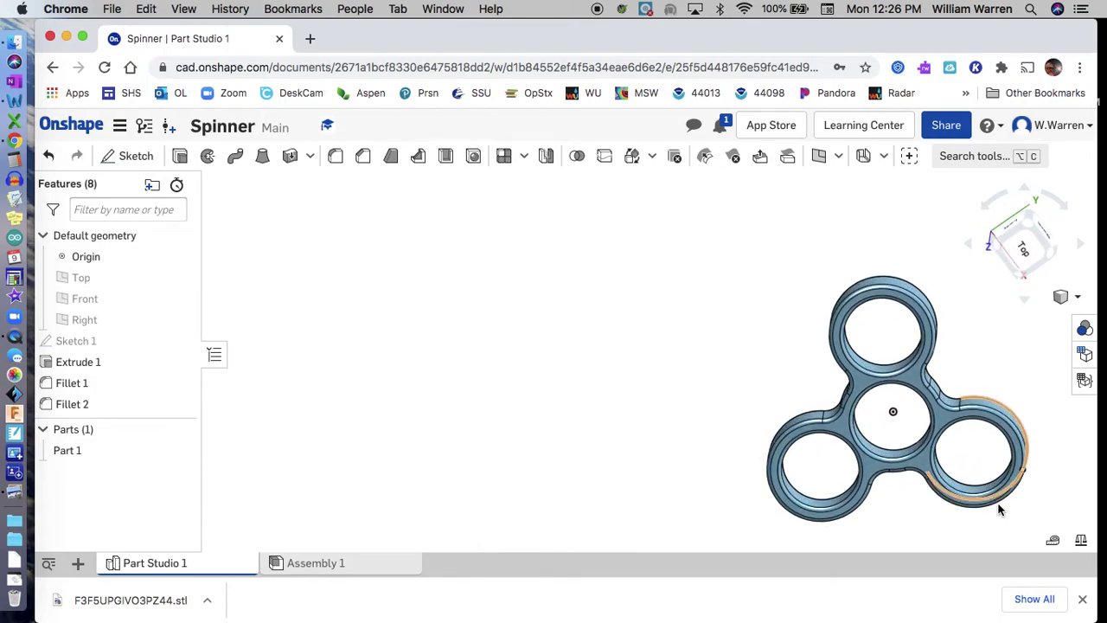
key("shift+Down")
key("shift+Down")
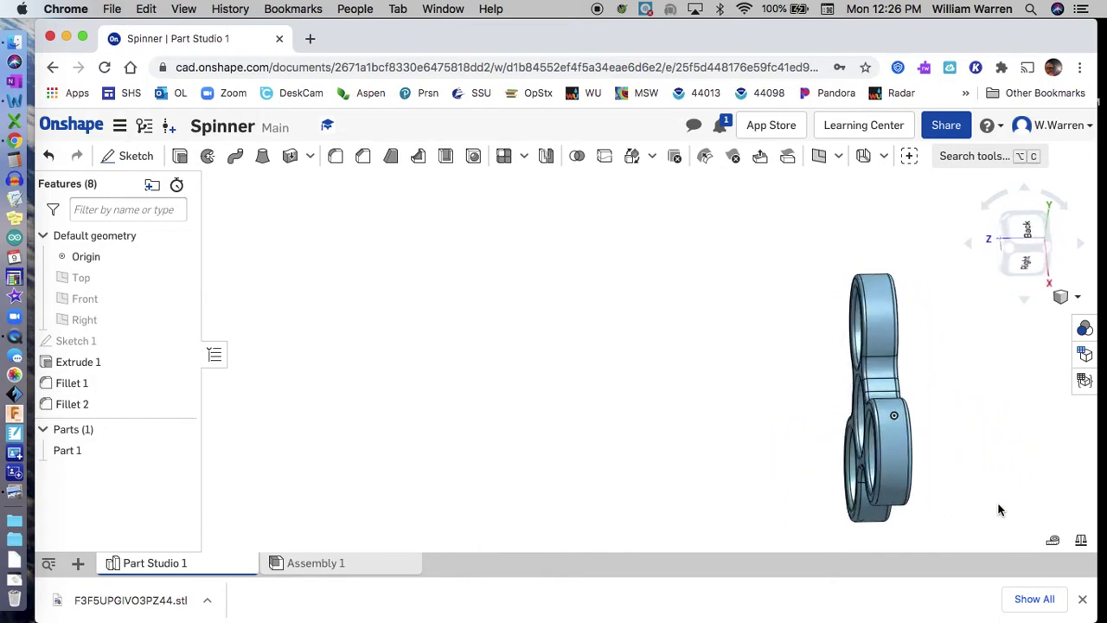
key("Down")
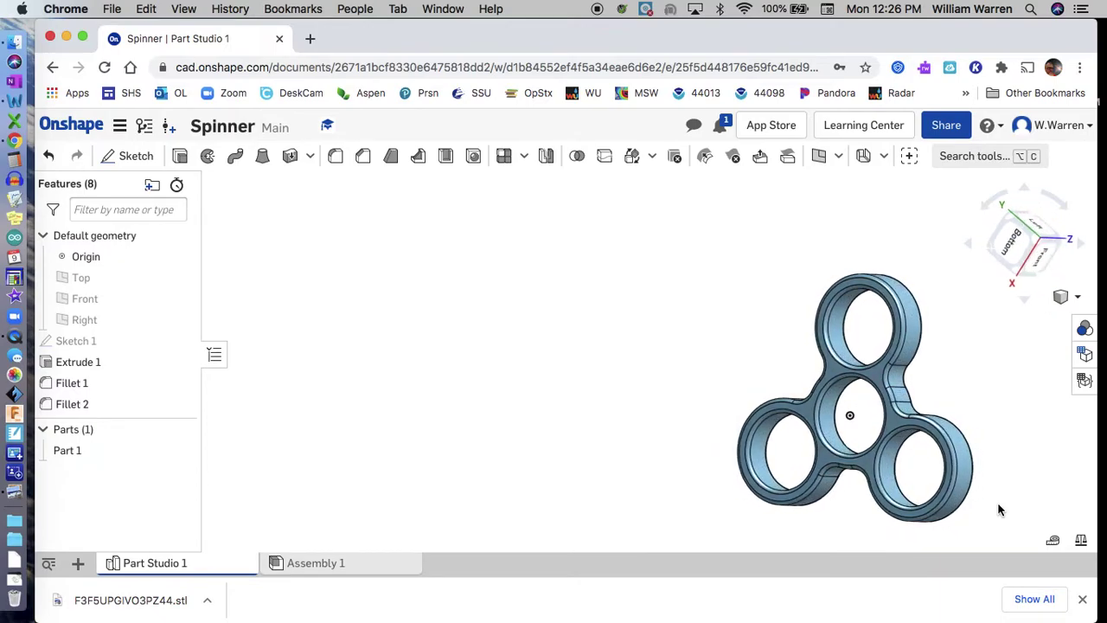
key("Up")
key("Down")
key("Left")
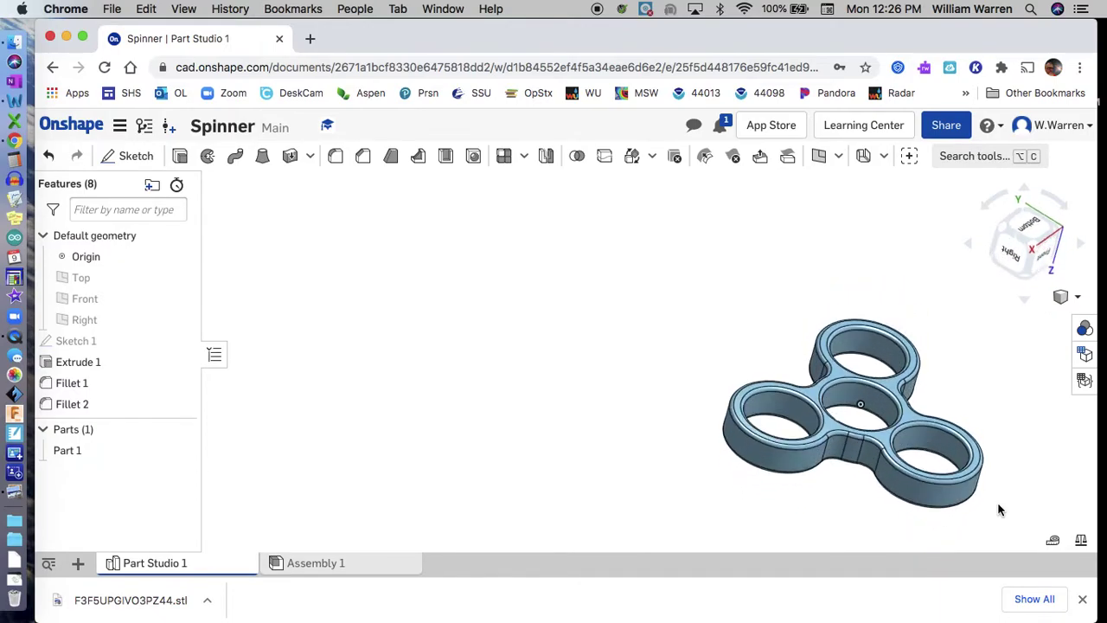